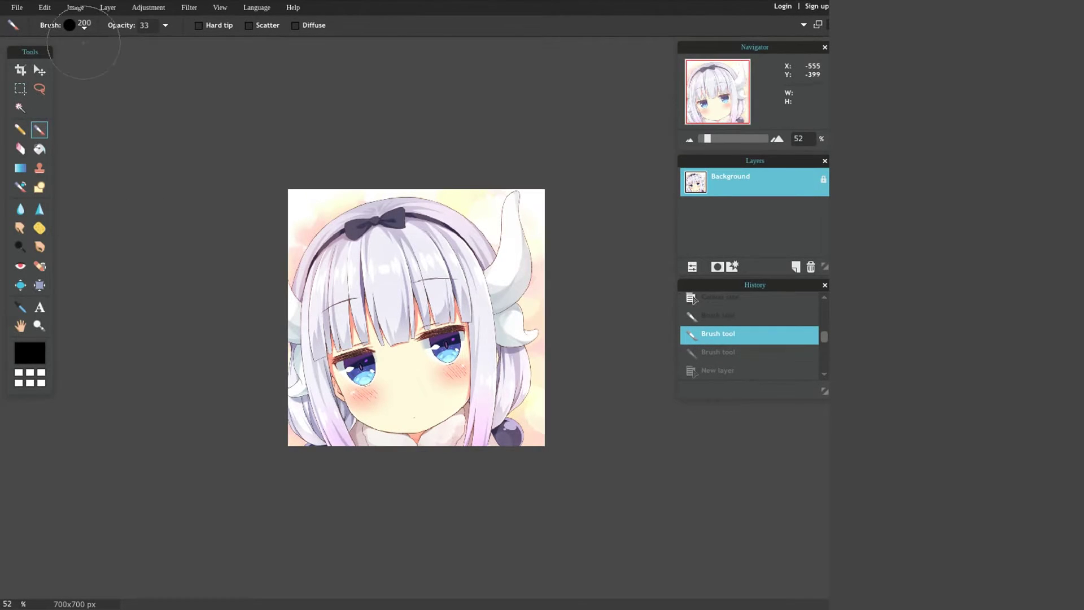
Add a new layer above the background and paint black at 33% opacity over the whole picture.
{"action": "left_click", "coordinate": [121, 10]}
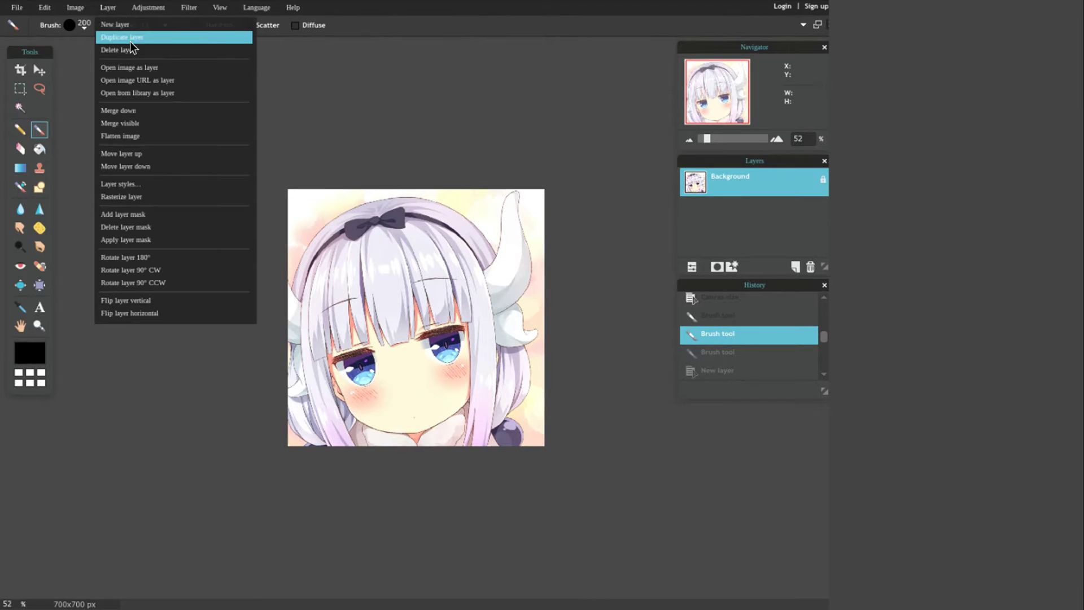
{"action": "left_click", "coordinate": [132, 28]}
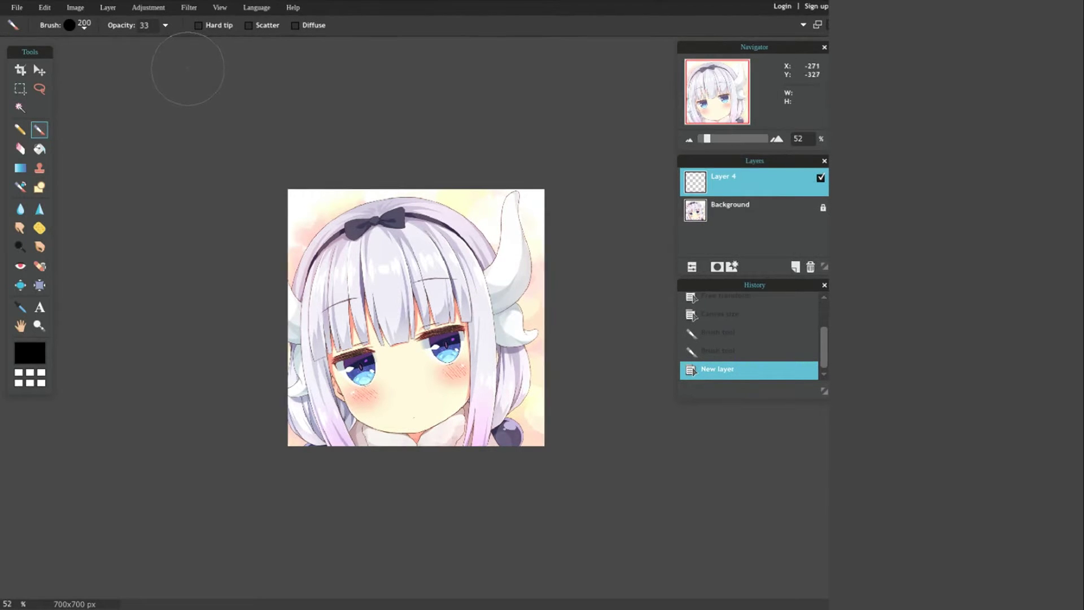
{"action": "mouse_move", "coordinate": [283, 197]}
{"action": "left_mouse_down"}
{"action": "mouse_move", "coordinate": [491, 186]}
{"action": "mouse_move", "coordinate": [548, 198]}
{"action": "mouse_move", "coordinate": [548, 227]}
{"action": "mouse_move", "coordinate": [322, 232]}
{"action": "mouse_move", "coordinate": [303, 258]}
{"action": "mouse_move", "coordinate": [289, 452]}
{"action": "mouse_move", "coordinate": [549, 434]}
{"action": "mouse_move", "coordinate": [553, 339]}
{"action": "mouse_move", "coordinate": [548, 271]}
{"action": "mouse_move", "coordinate": [311, 277]}
{"action": "mouse_move", "coordinate": [279, 290]}
{"action": "mouse_move", "coordinate": [362, 311]}
{"action": "mouse_move", "coordinate": [501, 315]}
{"action": "mouse_move", "coordinate": [508, 329]}
{"action": "mouse_move", "coordinate": [510, 376]}
{"action": "mouse_move", "coordinate": [491, 400]}
{"action": "mouse_move", "coordinate": [385, 381]}
{"action": "mouse_move", "coordinate": [333, 384]}
{"action": "mouse_move", "coordinate": [323, 365]}
{"action": "mouse_move", "coordinate": [392, 354]}
{"action": "mouse_move", "coordinate": [477, 365]}
{"action": "mouse_move", "coordinate": [520, 326]}
{"action": "left_mouse_up"}
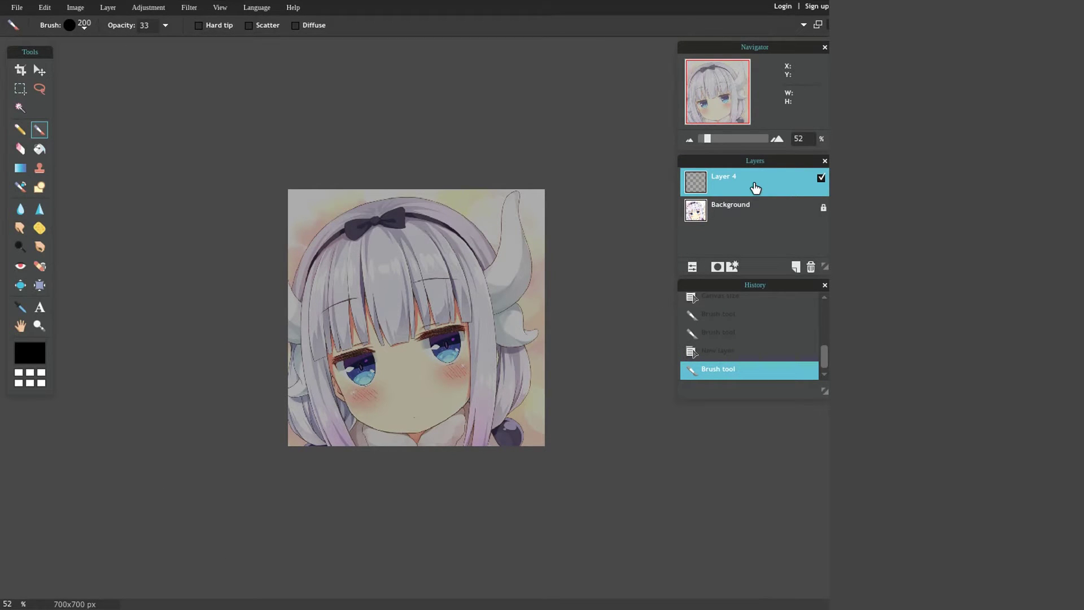
Open the glowing blue letter M image as a layer and use Free transform to enlarge it and tilt it counterclockwise.
{"action": "left_click", "coordinate": [106, 12]}
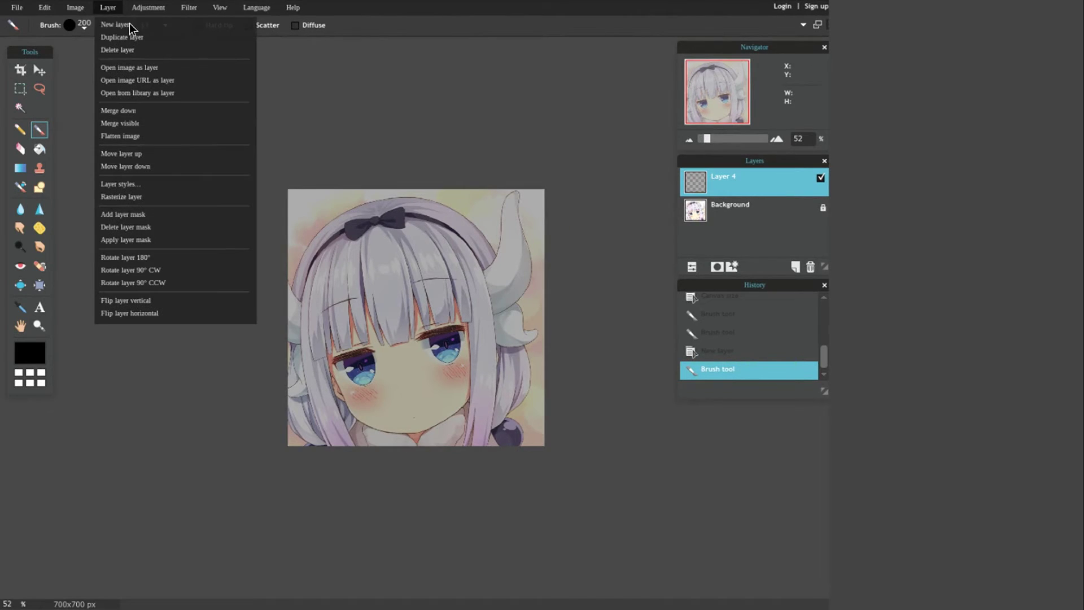
{"action": "left_click", "coordinate": [151, 68]}
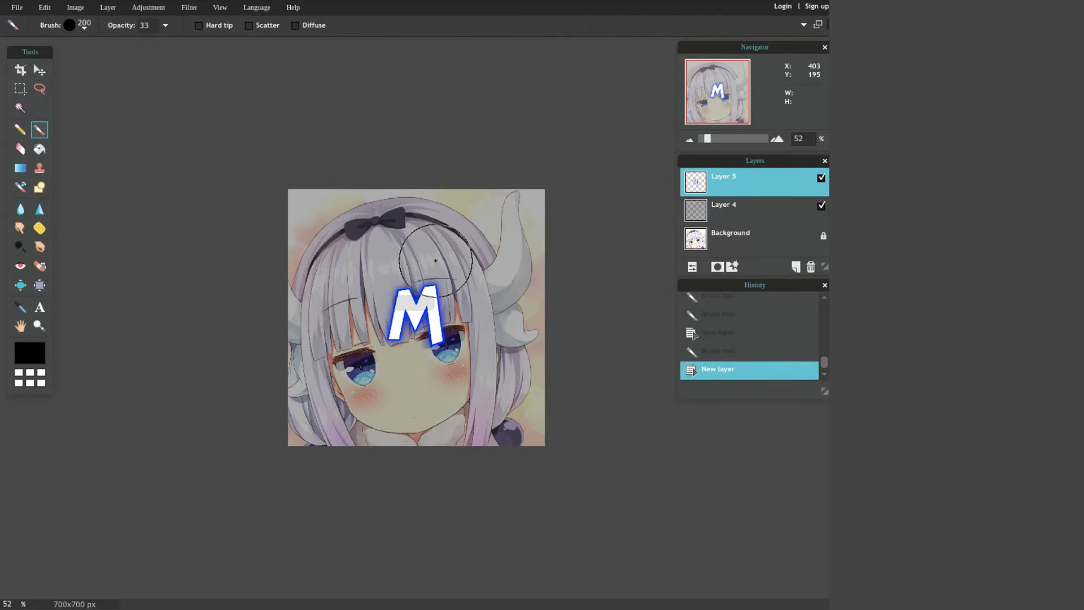
{"action": "left_click", "coordinate": [44, 8]}
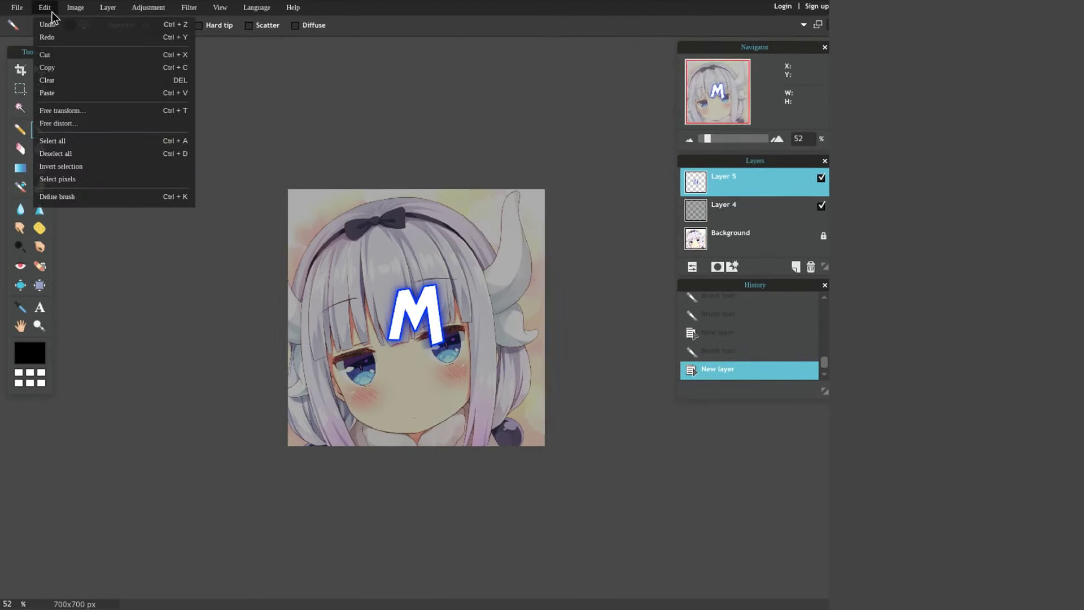
{"action": "left_click", "coordinate": [82, 110]}
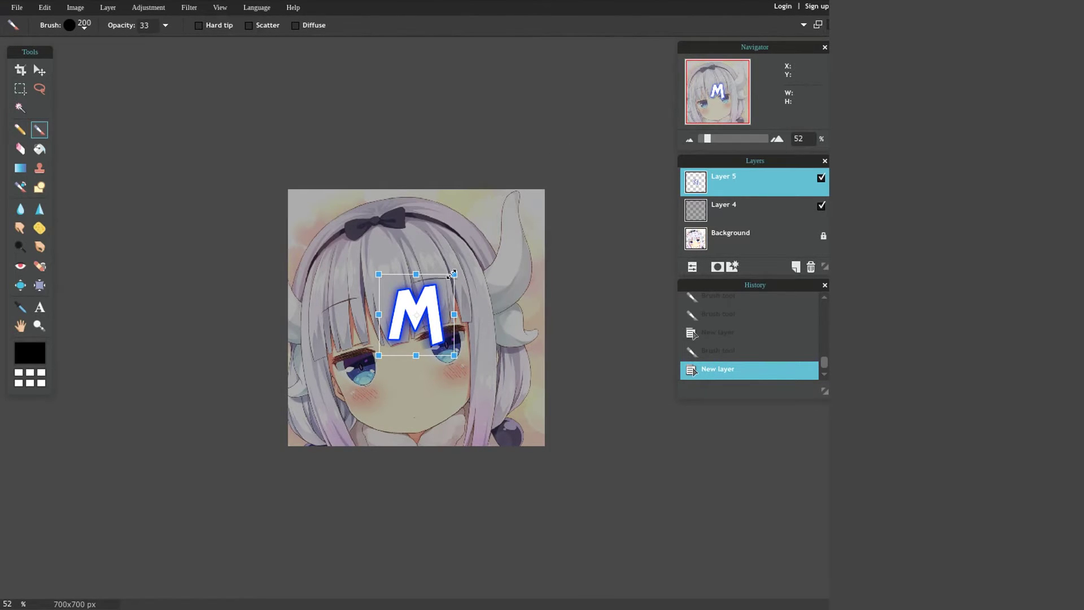
{"action": "left_click_drag", "start_coordinate": [454, 273], "coordinate": [491, 216]}
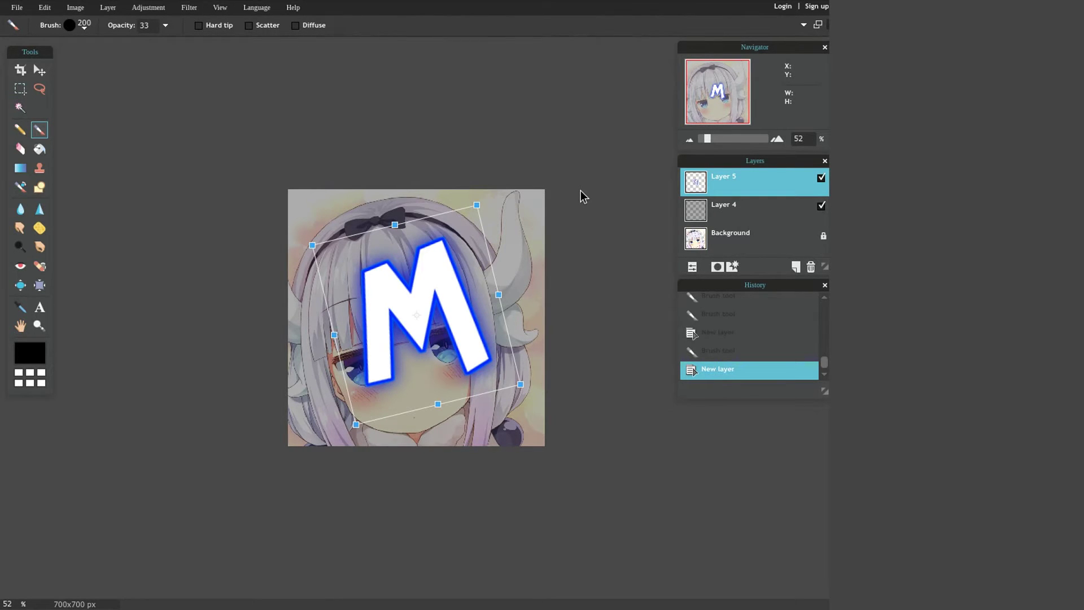
{"action": "left_click", "coordinate": [473, 171]}
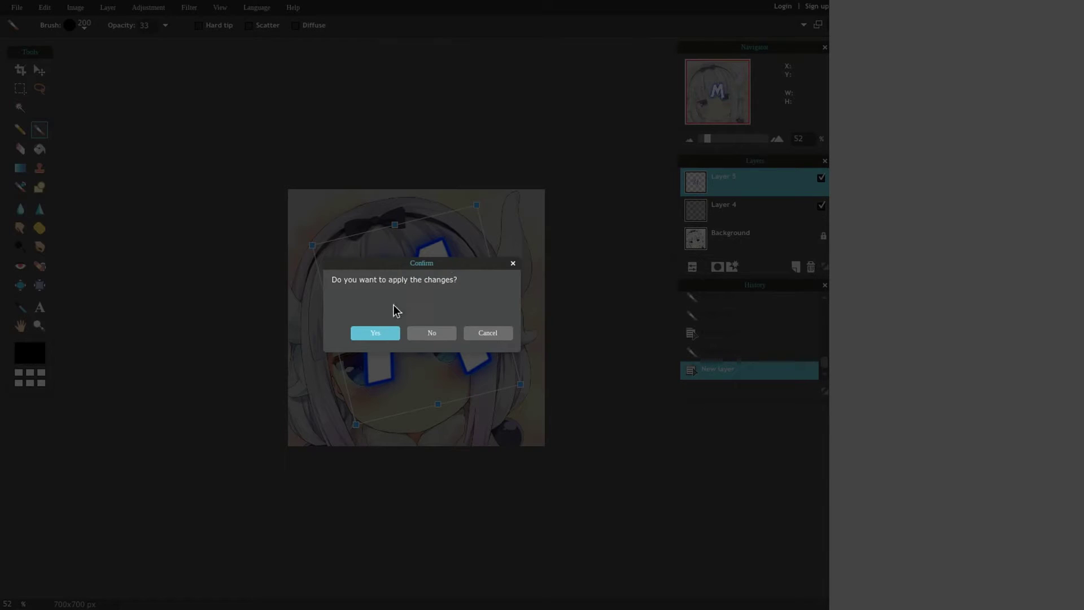
{"action": "left_click", "coordinate": [377, 333]}
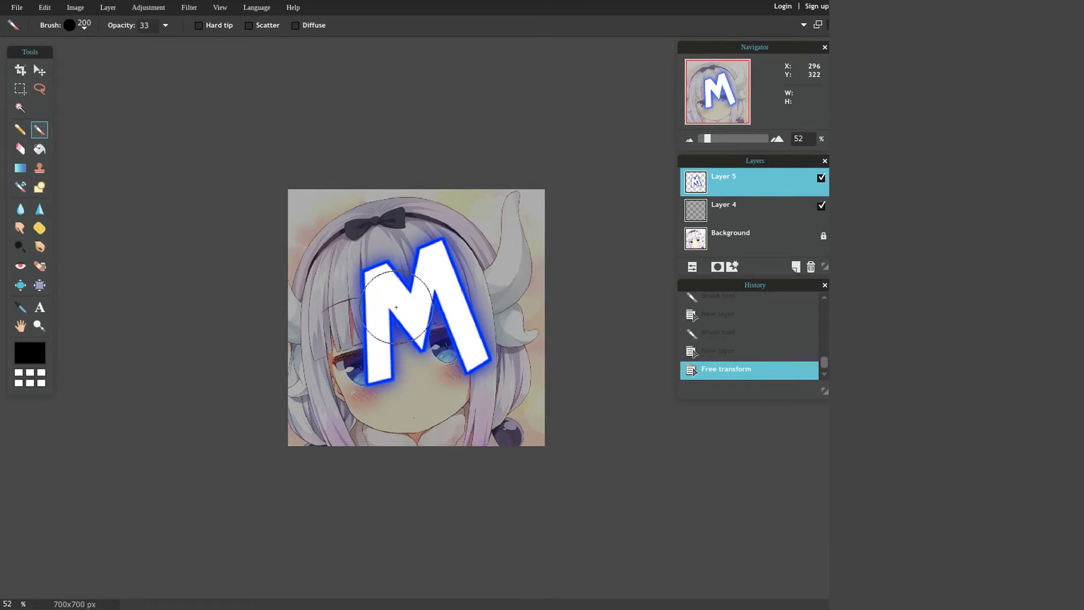
Select the M's white fill with the Wand tool, erase it with the hard round 200 brush, and clear the selection.
{"action": "left_click", "coordinate": [22, 107]}
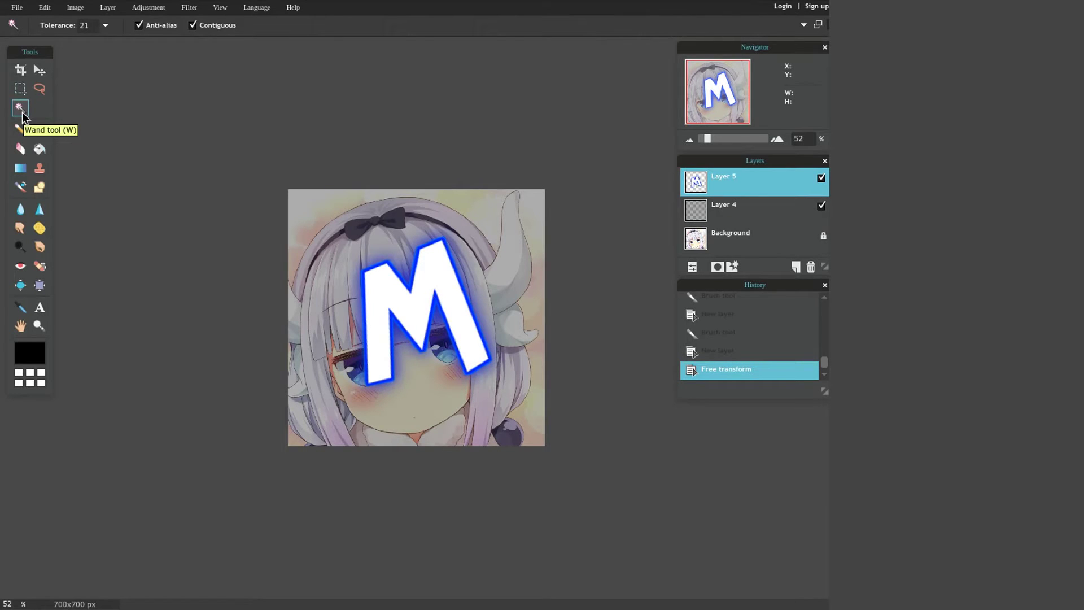
{"action": "left_click", "coordinate": [383, 287]}
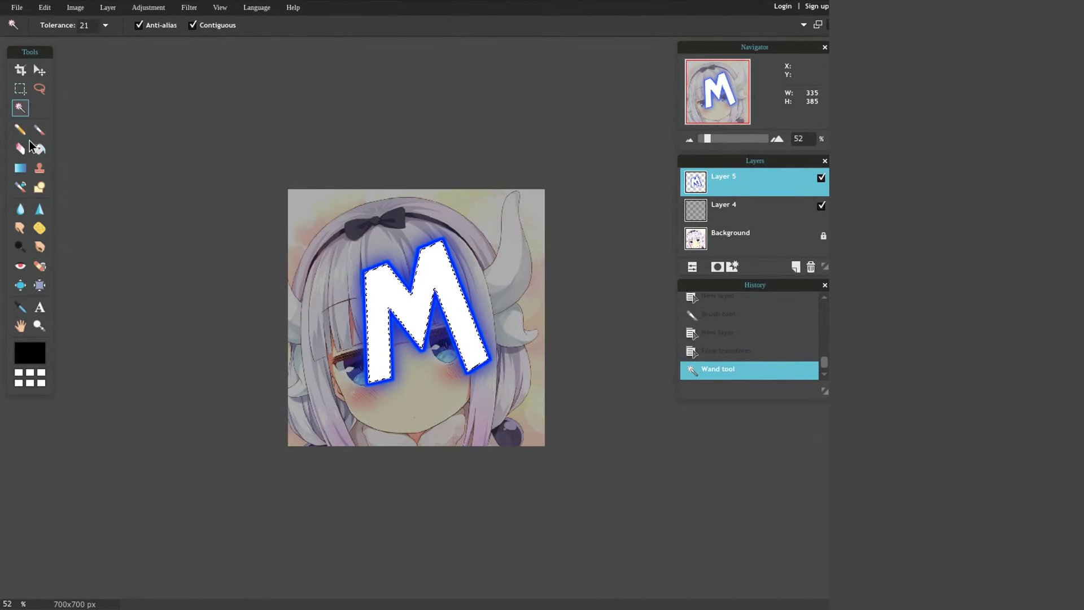
{"action": "key", "text": "e"}
{"action": "left_click", "coordinate": [84, 26]}
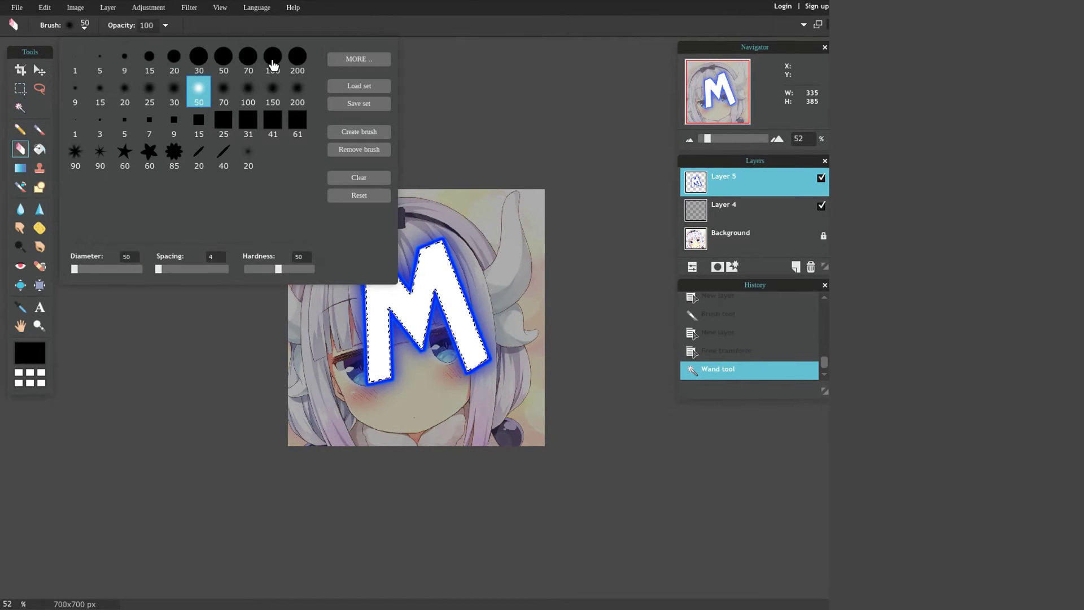
{"action": "left_click", "coordinate": [297, 57]}
{"action": "left_click", "coordinate": [419, 257]}
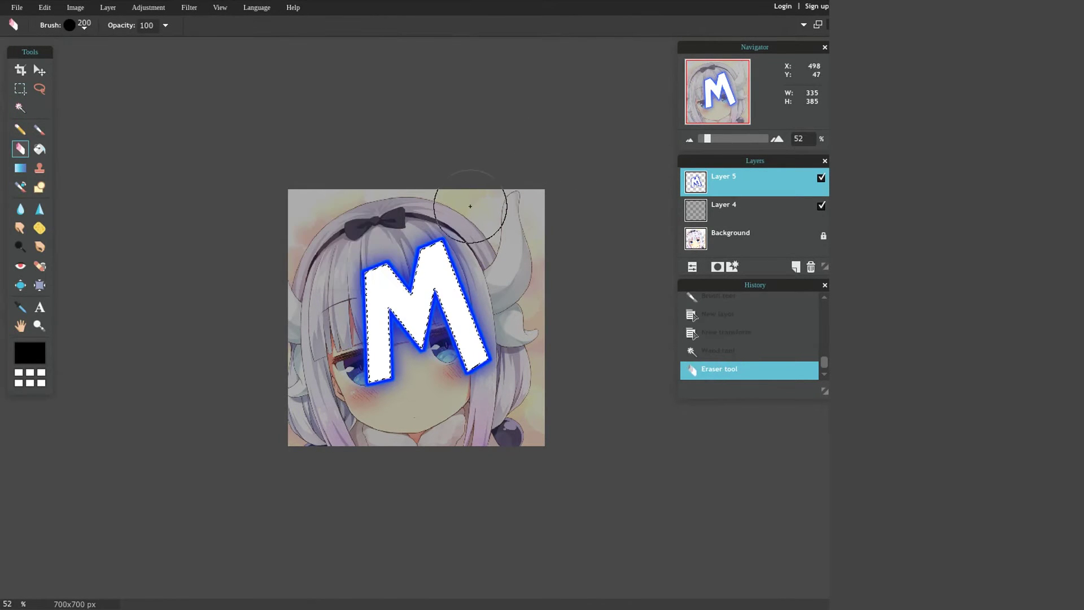
{"action": "mouse_move", "coordinate": [419, 256]}
{"action": "left_mouse_down"}
{"action": "mouse_move", "coordinate": [412, 281]}
{"action": "mouse_move", "coordinate": [468, 278]}
{"action": "mouse_move", "coordinate": [379, 318]}
{"action": "mouse_move", "coordinate": [372, 374]}
{"action": "mouse_move", "coordinate": [485, 304]}
{"action": "mouse_move", "coordinate": [485, 338]}
{"action": "left_mouse_up"}
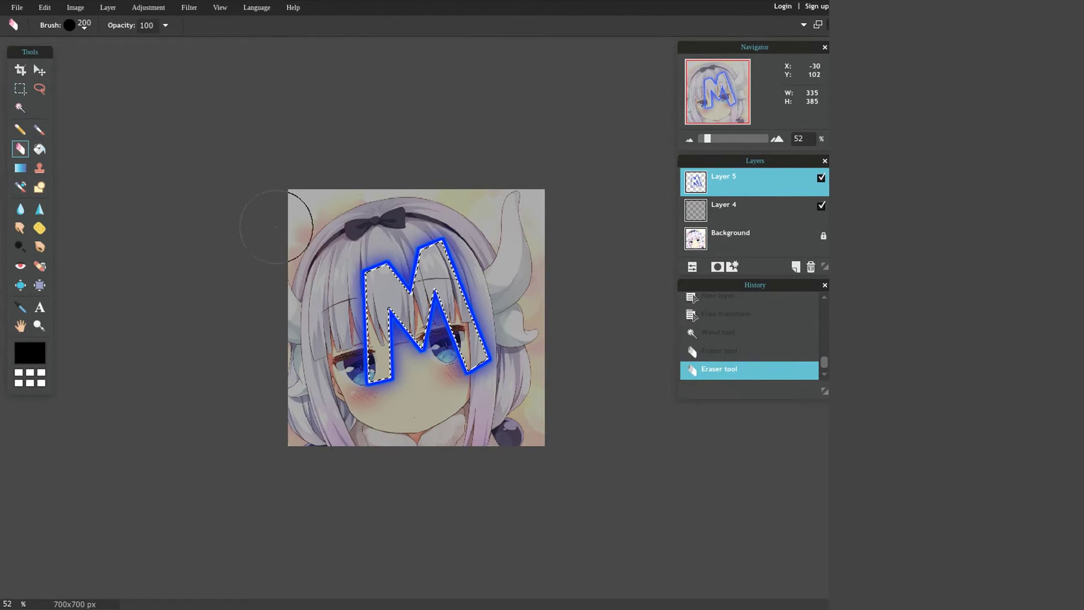
{"action": "left_click", "coordinate": [242, 169]}
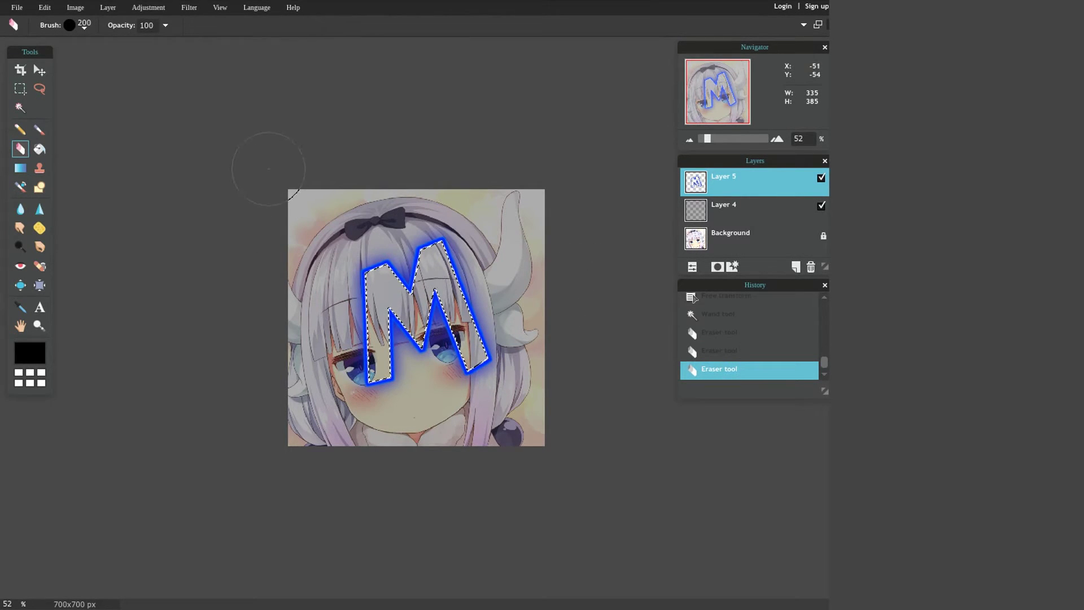
{"action": "left_click", "coordinate": [24, 94]}
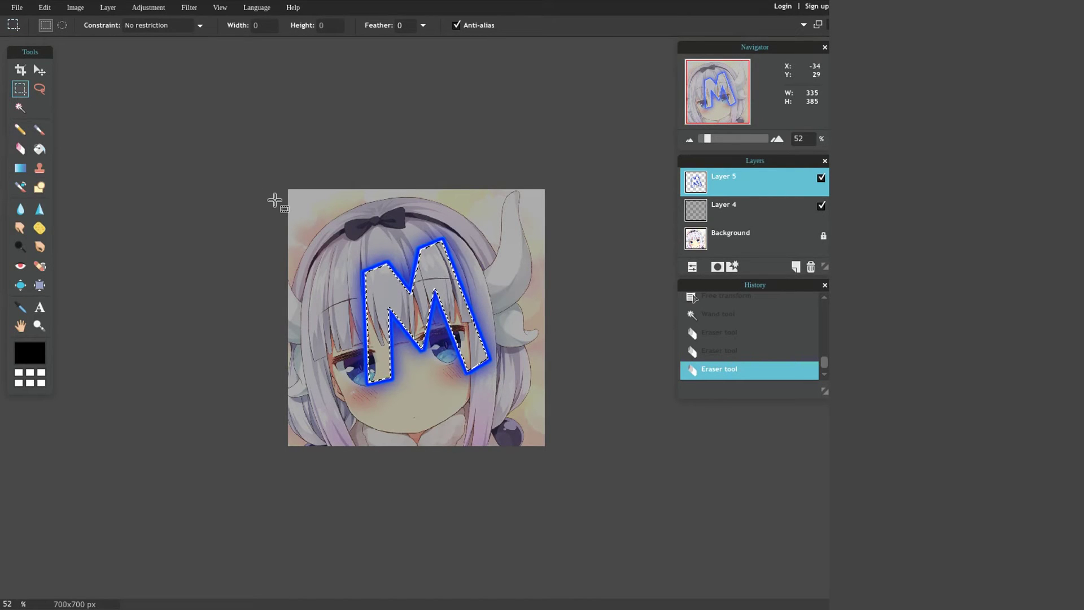
{"action": "left_click", "coordinate": [274, 200]}
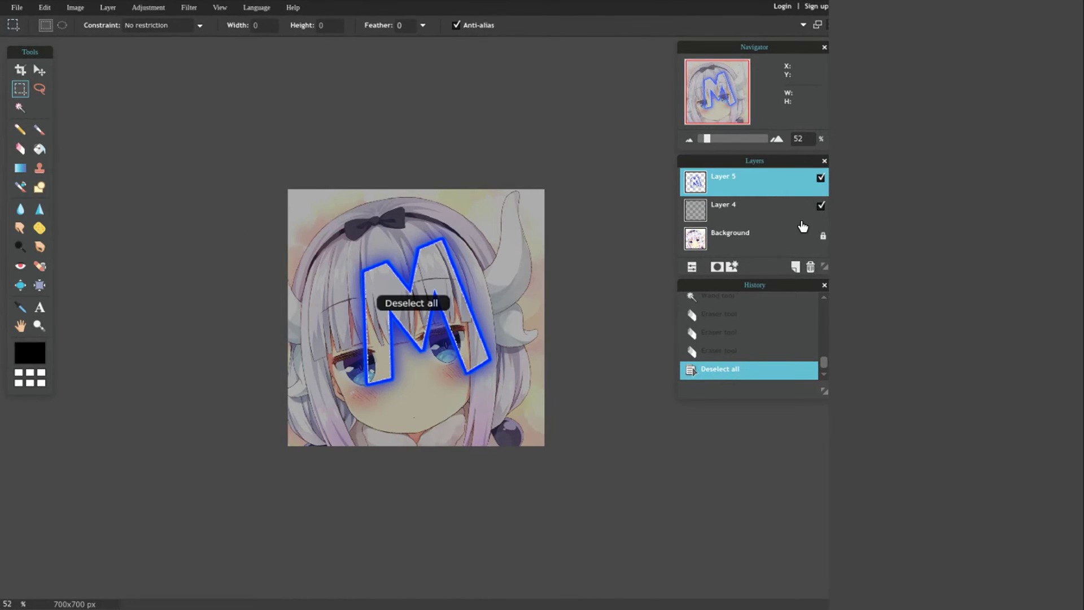
Select the M's empty interior on Layer 5 with the Wand tool and erase that area from the dark overlay on Layer 4.
{"action": "left_click", "coordinate": [772, 219]}
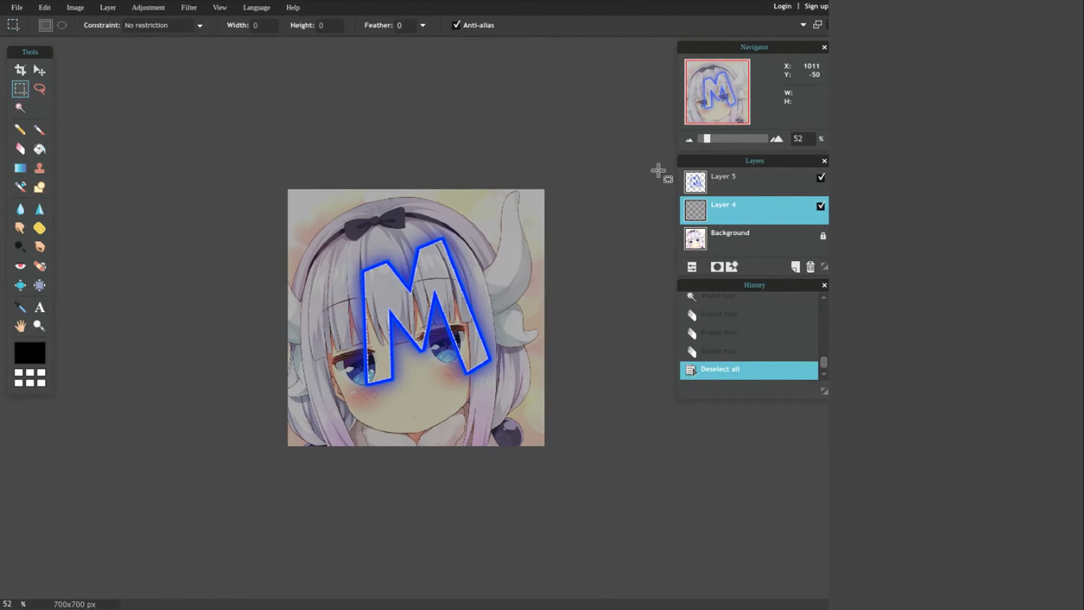
{"action": "left_click", "coordinate": [709, 179]}
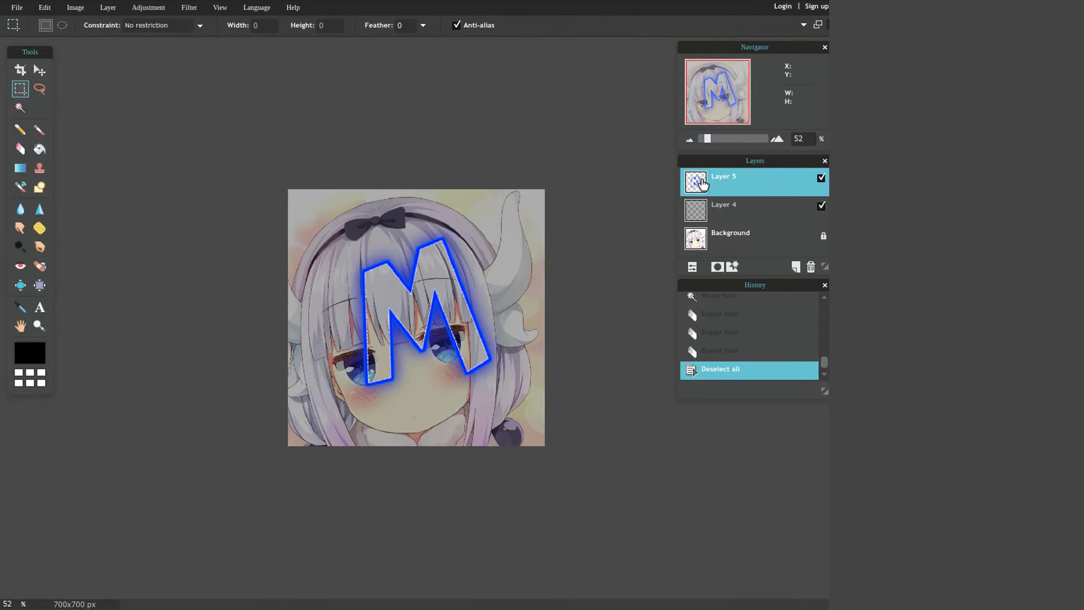
{"action": "left_click", "coordinate": [20, 107]}
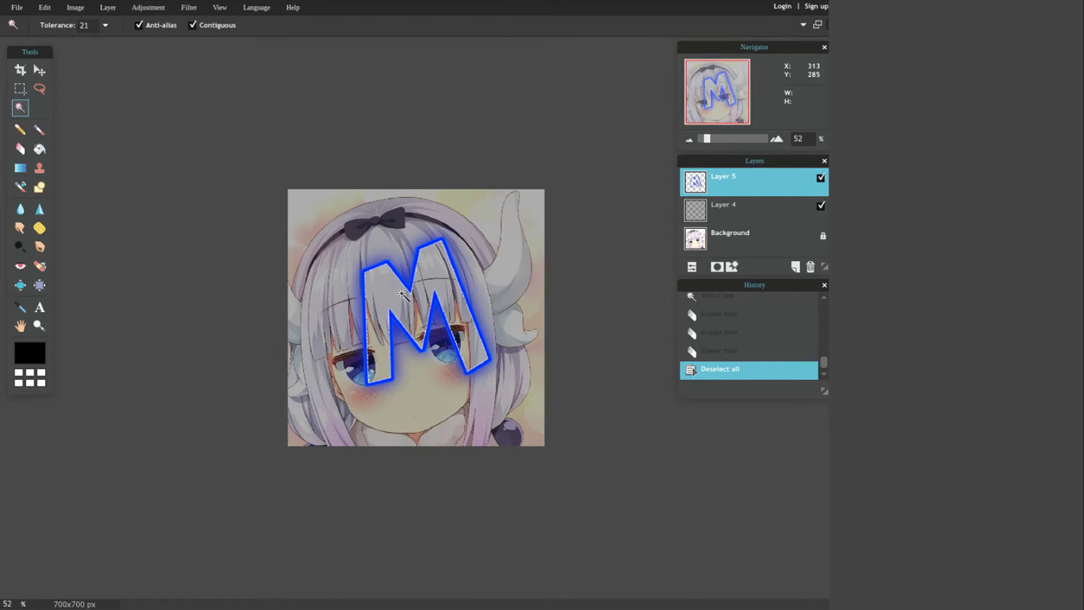
{"action": "left_click", "coordinate": [402, 293]}
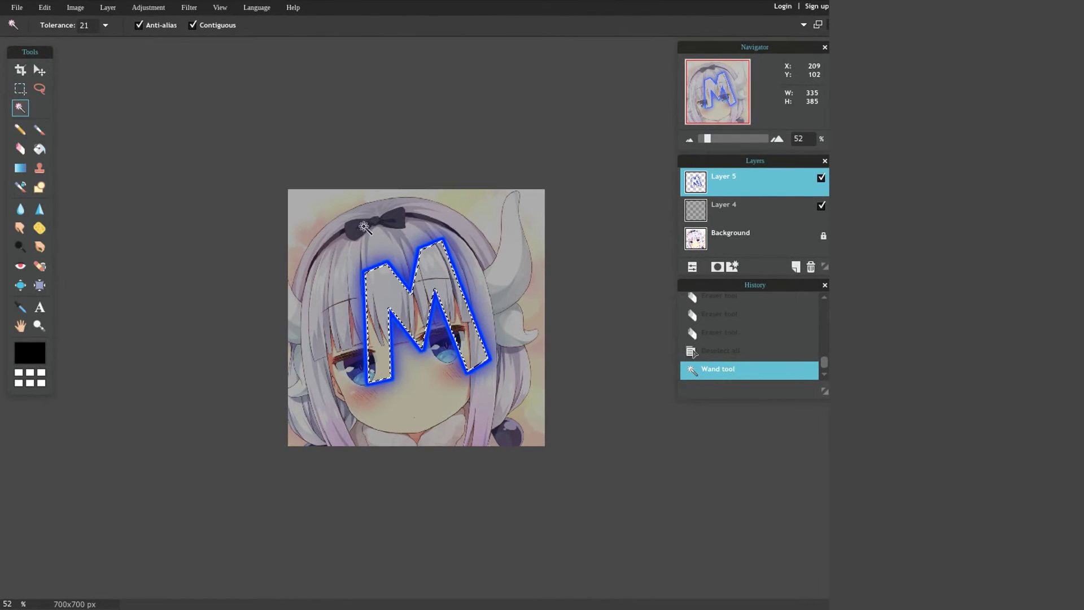
{"action": "left_click", "coordinate": [710, 220]}
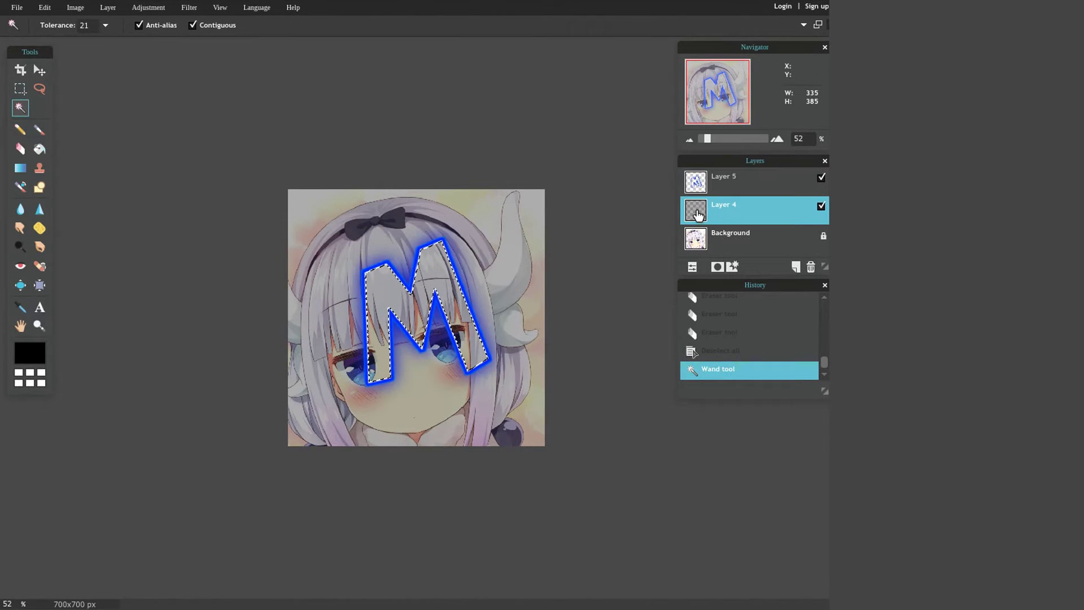
{"action": "left_click", "coordinate": [25, 148]}
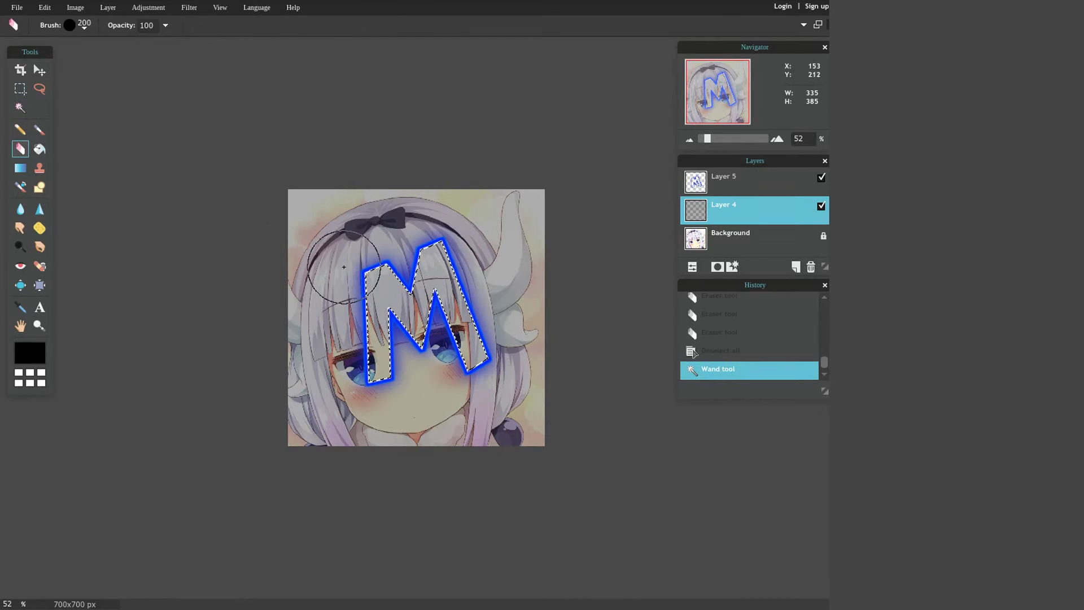
{"action": "left_click", "coordinate": [395, 299]}
{"action": "mouse_move", "coordinate": [435, 341]}
{"action": "left_mouse_down"}
{"action": "mouse_move", "coordinate": [345, 339]}
{"action": "mouse_move", "coordinate": [347, 359]}
{"action": "mouse_move", "coordinate": [338, 316]}
{"action": "left_mouse_up"}
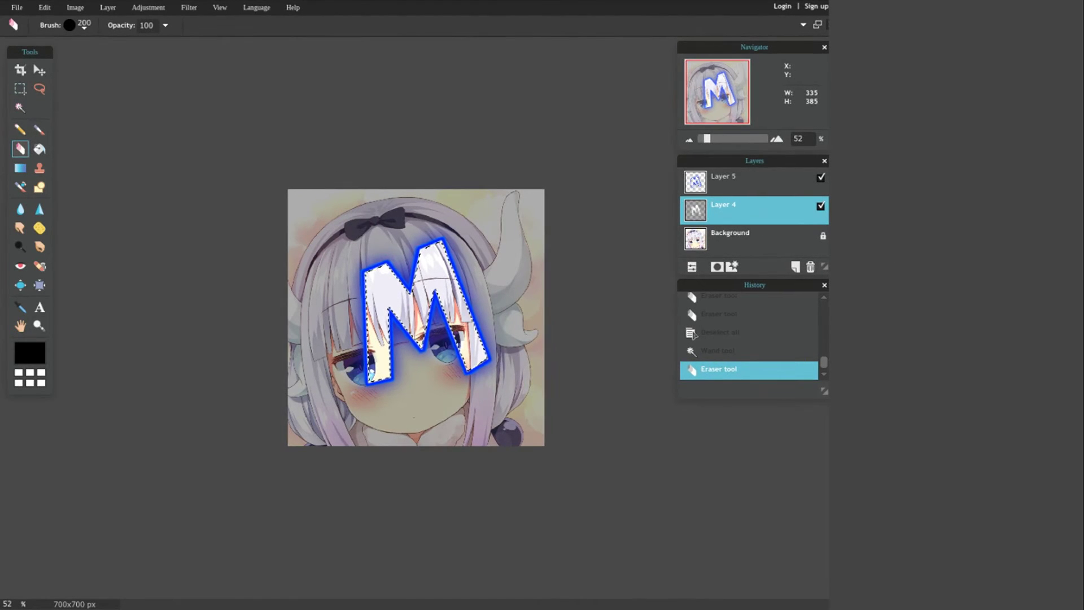
Make a circular 700 x 700 px selection spanning the canvas and invert it to cover the corners.
{"action": "left_click", "coordinate": [20, 88]}
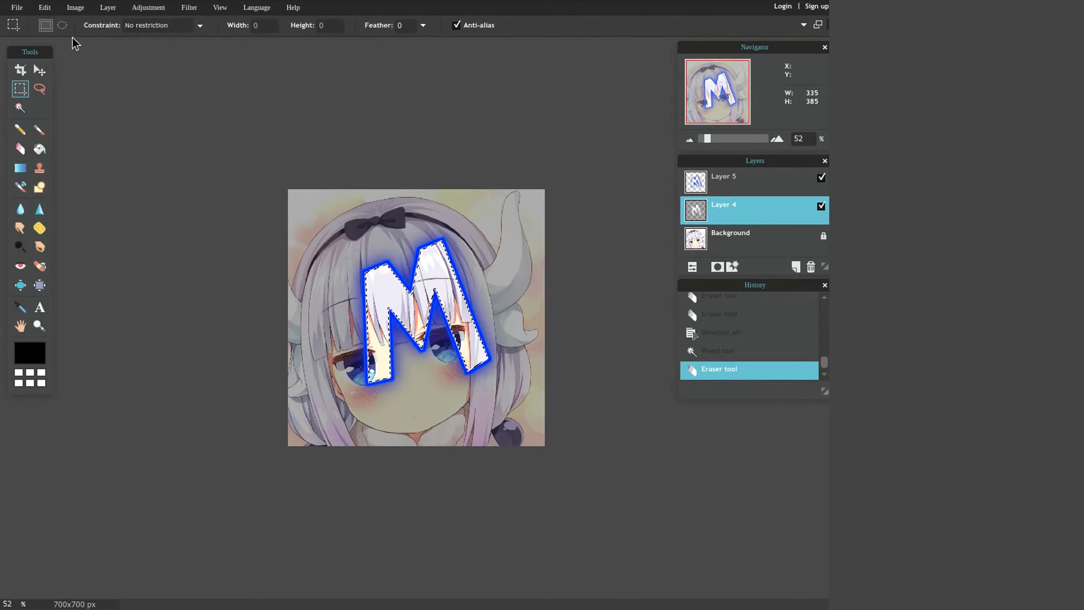
{"action": "left_click", "coordinate": [62, 25]}
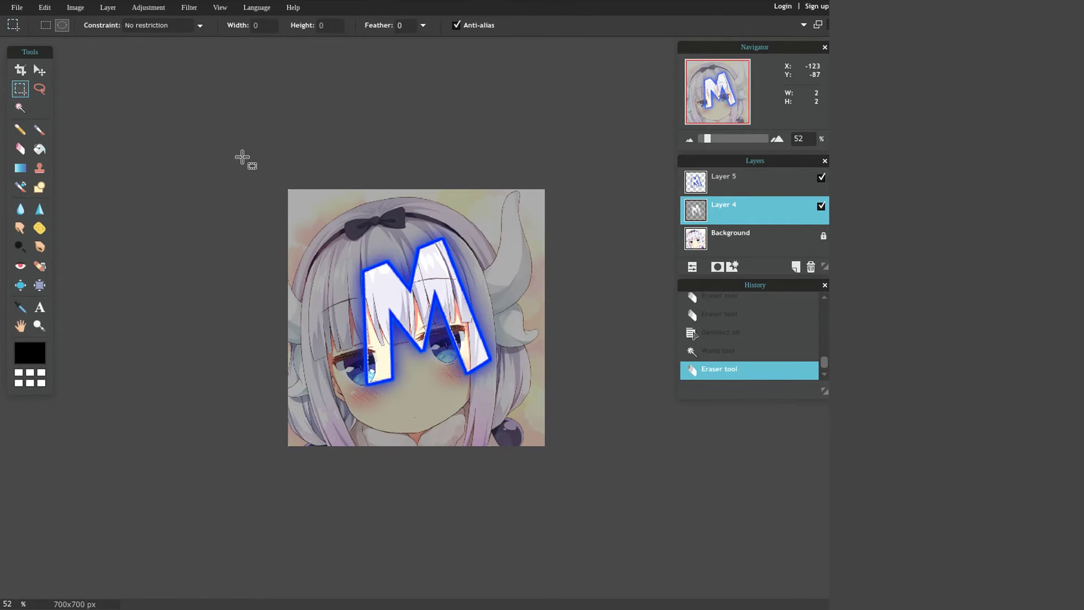
{"action": "left_click_drag", "start_coordinate": [242, 160], "coordinate": [566, 491]}
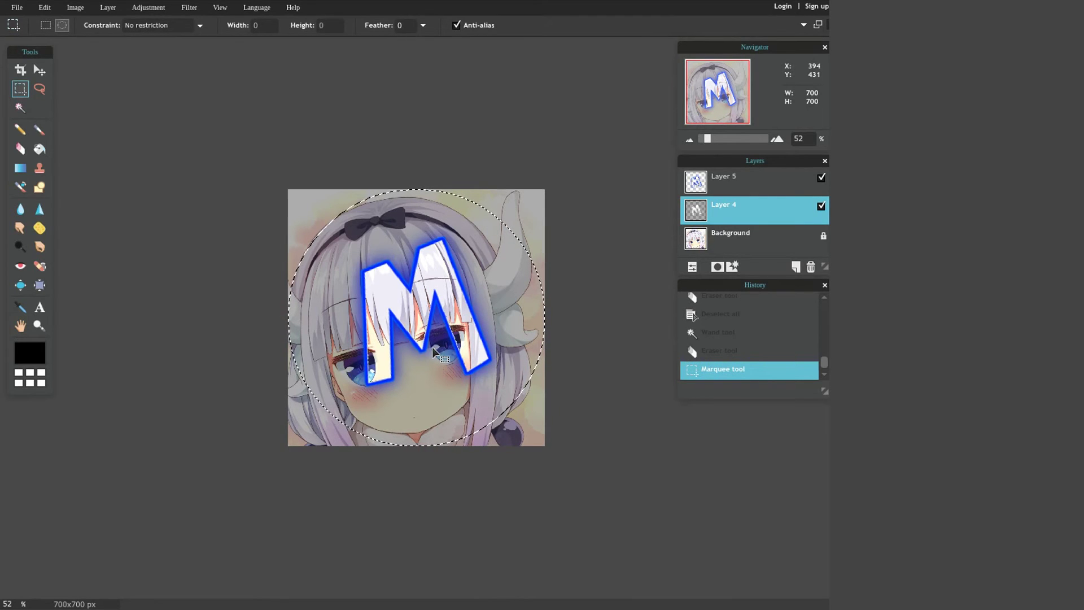
{"action": "key", "text": "ctrl+shift+i"}
Erase everything outside the circle from both Layer 4 and the Background layer with the 200-size eraser.
{"action": "left_click", "coordinate": [20, 149]}
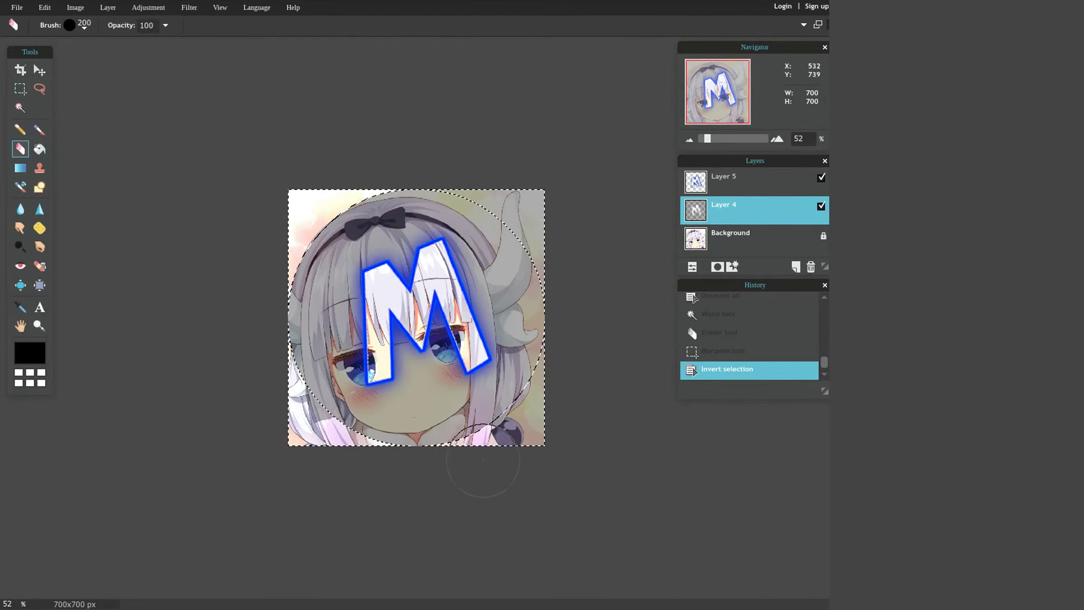
{"action": "left_click_drag", "start_coordinate": [530, 392], "coordinate": [531, 261]}
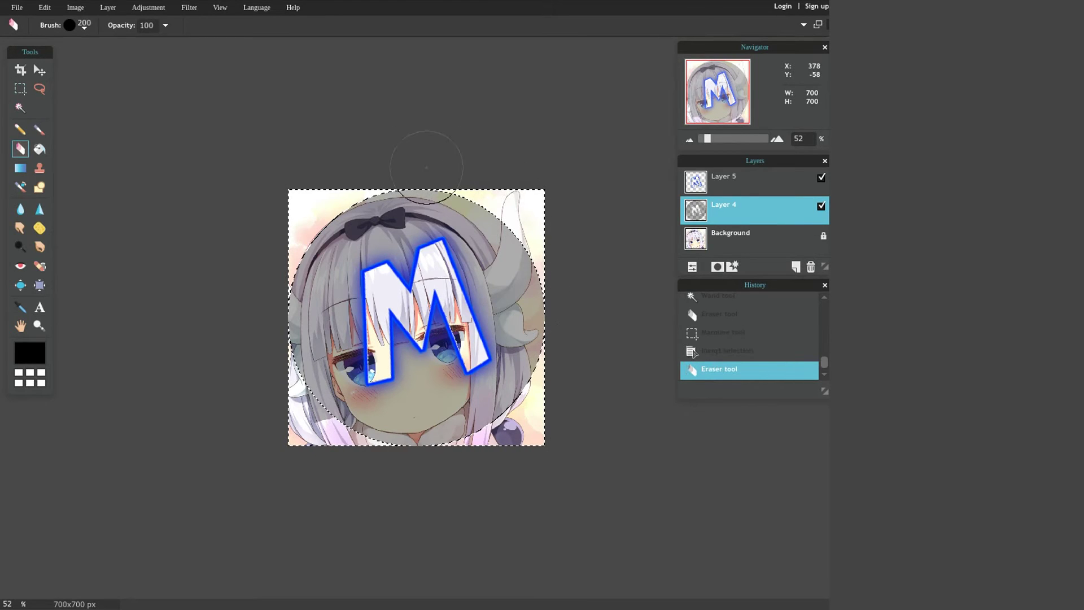
{"action": "left_click", "coordinate": [753, 248]}
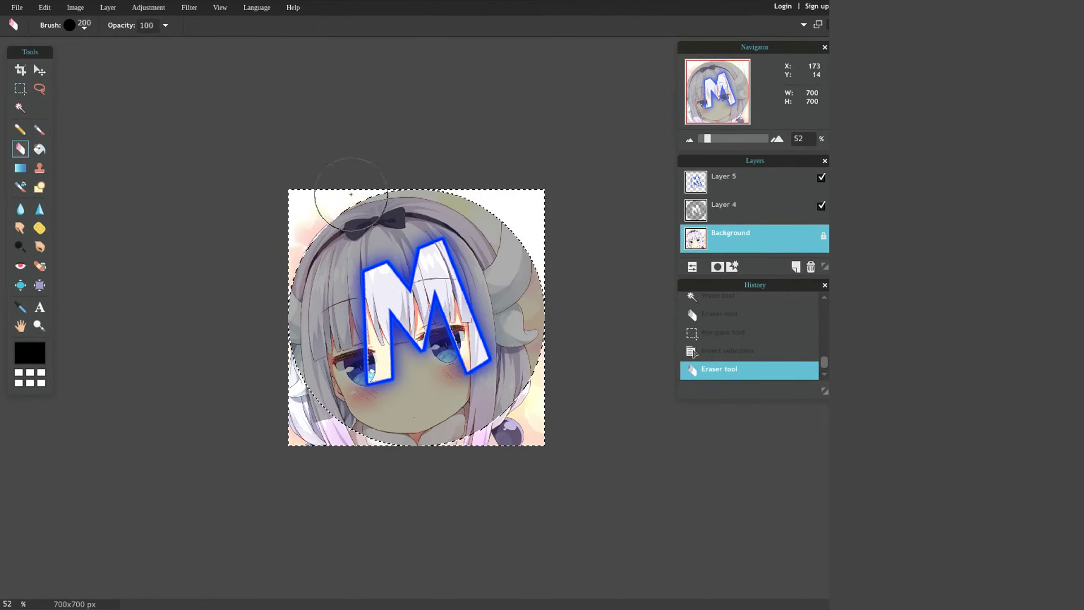
{"action": "mouse_move", "coordinate": [296, 427]}
{"action": "left_mouse_down"}
{"action": "mouse_move", "coordinate": [361, 427]}
{"action": "mouse_move", "coordinate": [305, 386]}
{"action": "left_mouse_up"}
{"action": "mouse_move", "coordinate": [351, 427]}
{"action": "left_mouse_down"}
{"action": "mouse_move", "coordinate": [445, 449]}
{"action": "mouse_move", "coordinate": [528, 434]}
{"action": "mouse_move", "coordinate": [571, 404]}
{"action": "left_mouse_up"}
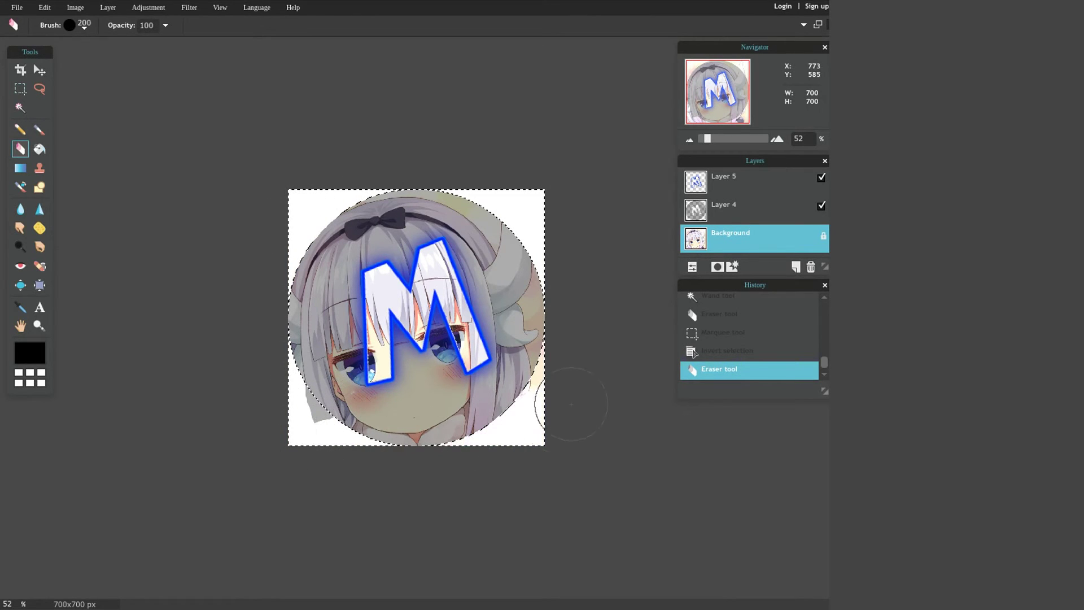
{"action": "left_click", "coordinate": [757, 213]}
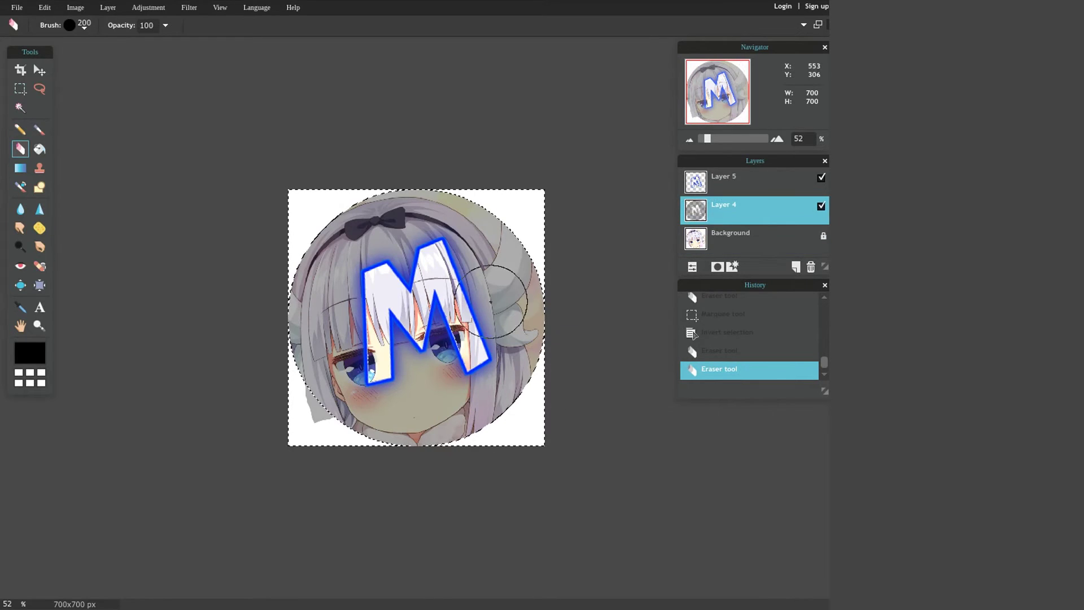
{"action": "left_click_drag", "start_coordinate": [332, 422], "coordinate": [269, 337]}
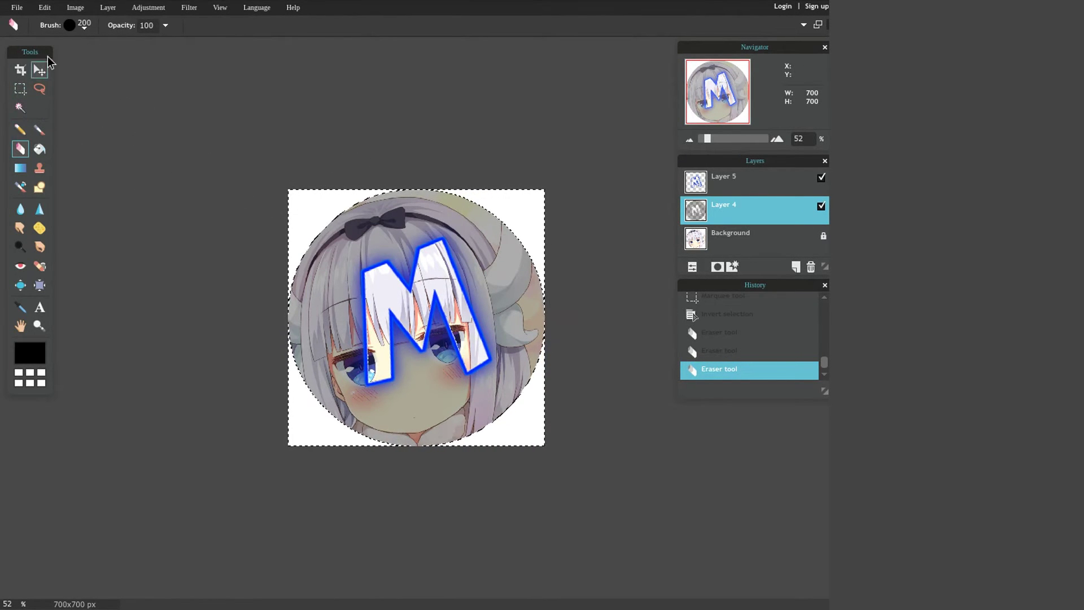
Add the glass ring frame image as a new layer directly above Layer 4 and activate the Move tool.
{"action": "left_click", "coordinate": [109, 8]}
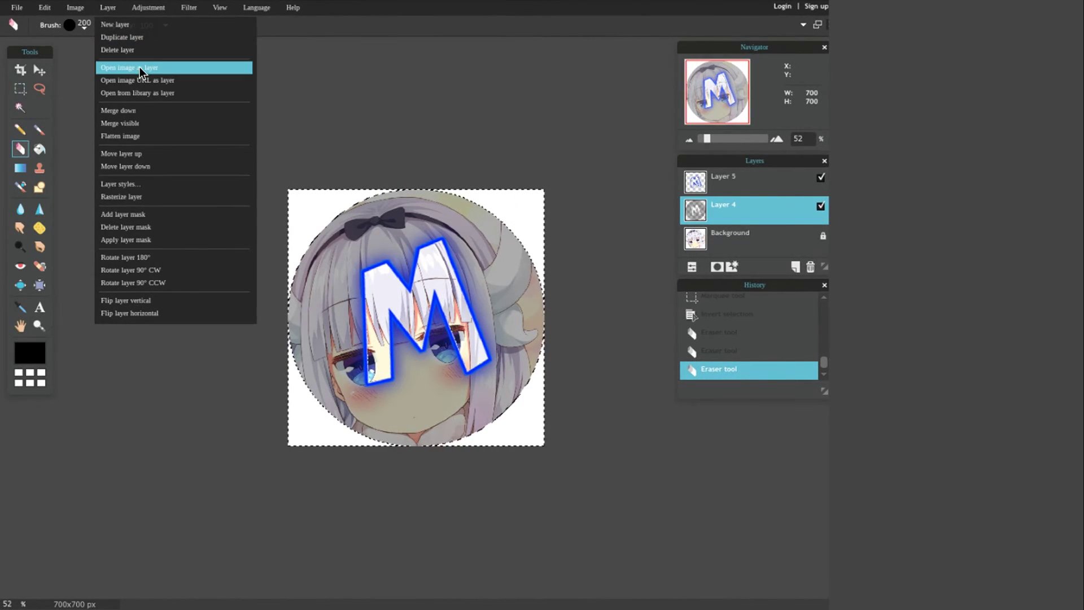
{"action": "left_click", "coordinate": [125, 68]}
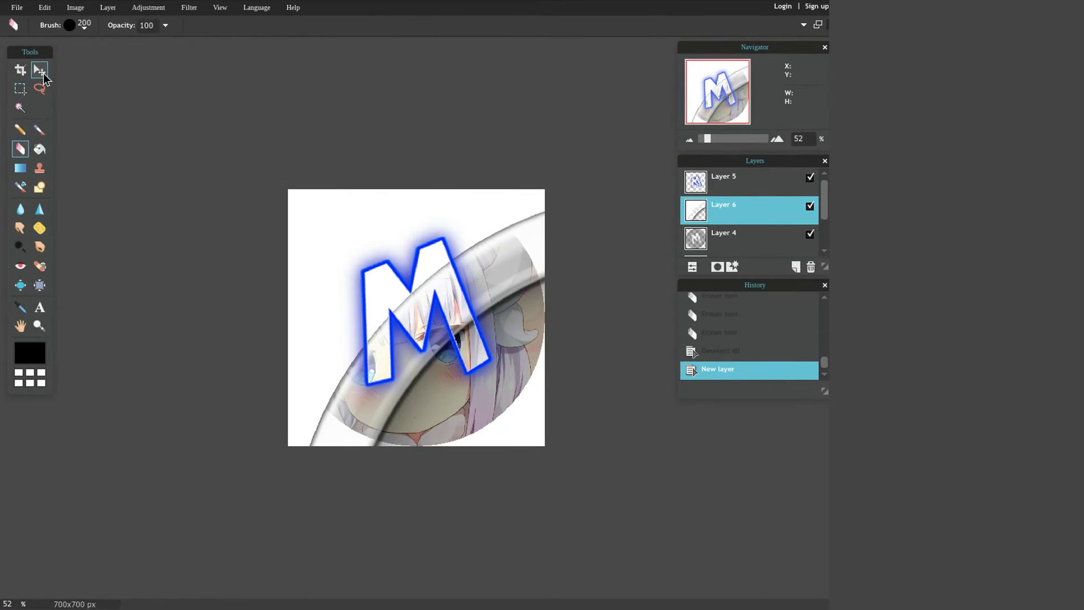
{"action": "left_click", "coordinate": [40, 72]}
{"action": "left_click", "coordinate": [37, 11]}
{"action": "left_click", "coordinate": [70, 93]}
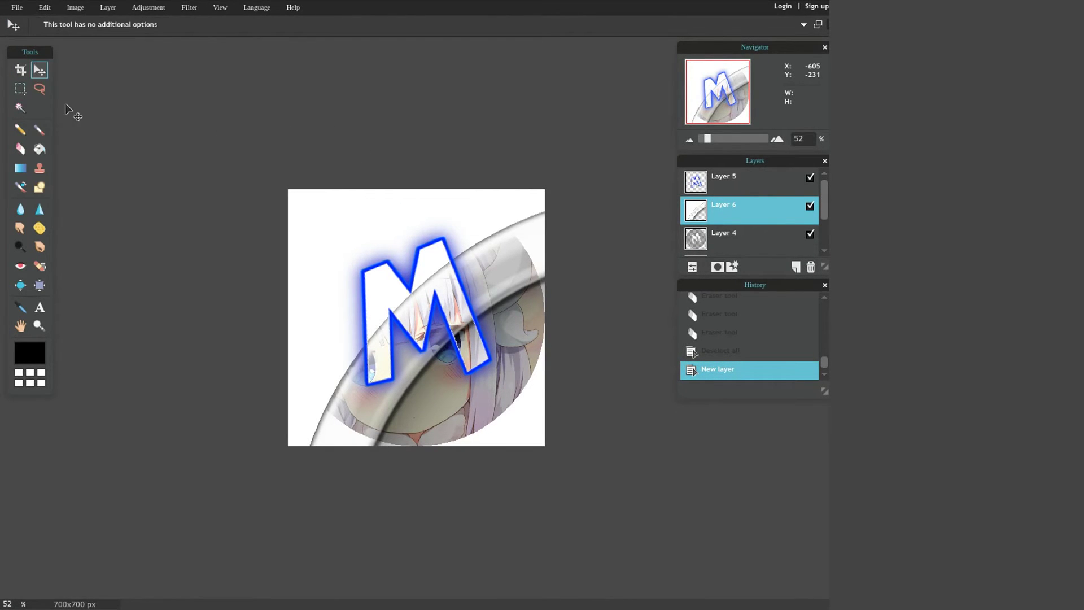
Shrink the ring frame layer with Free Transform and place it over the circular picture.
{"action": "left_click", "coordinate": [46, 10]}
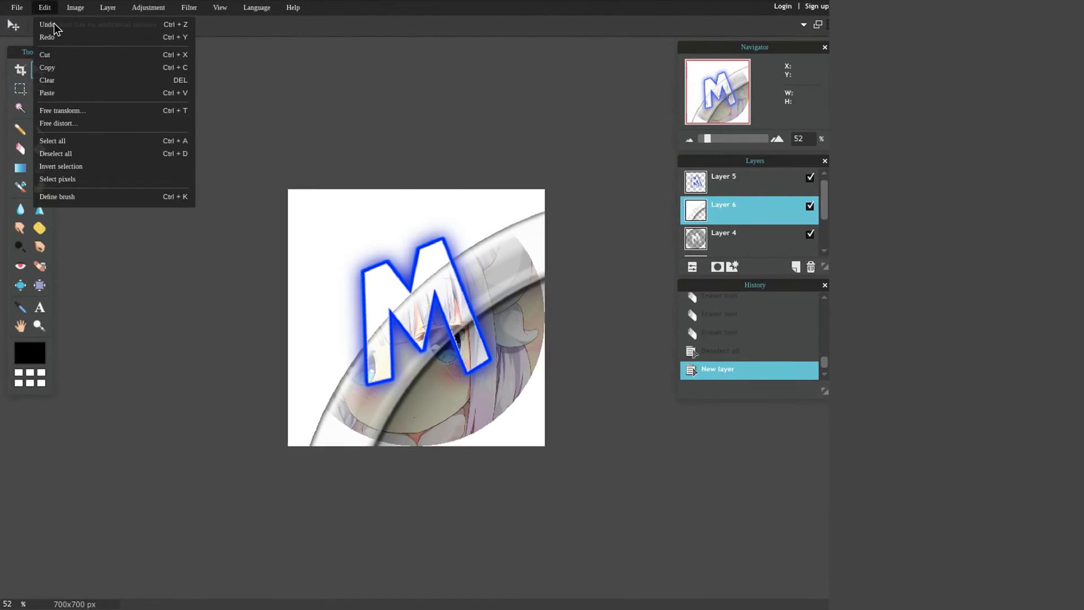
{"action": "left_click", "coordinate": [79, 111]}
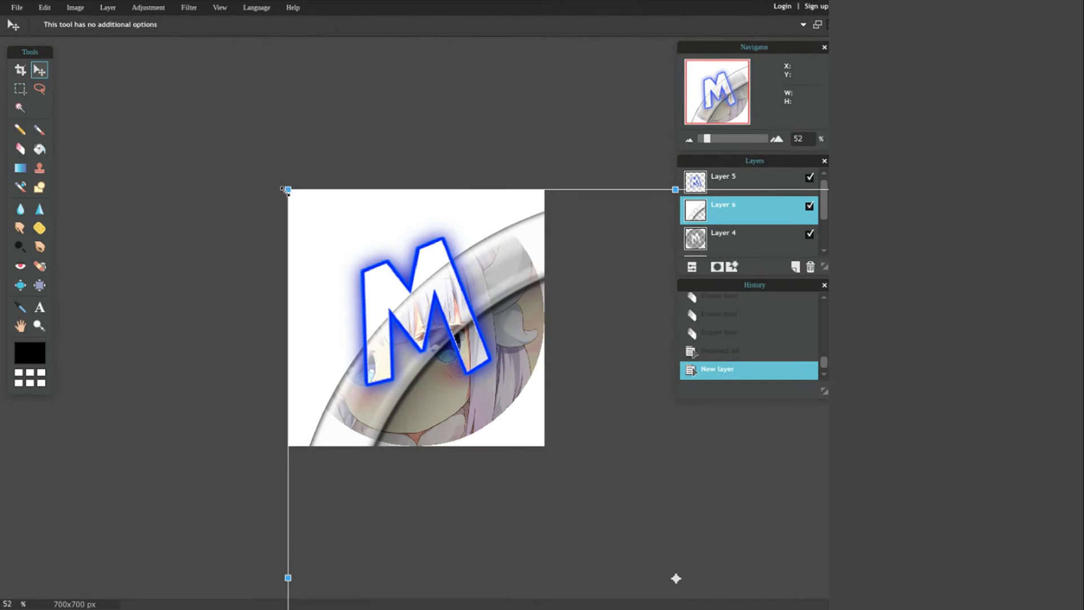
{"action": "left_click_drag", "start_coordinate": [285, 190], "coordinate": [558, 422]}
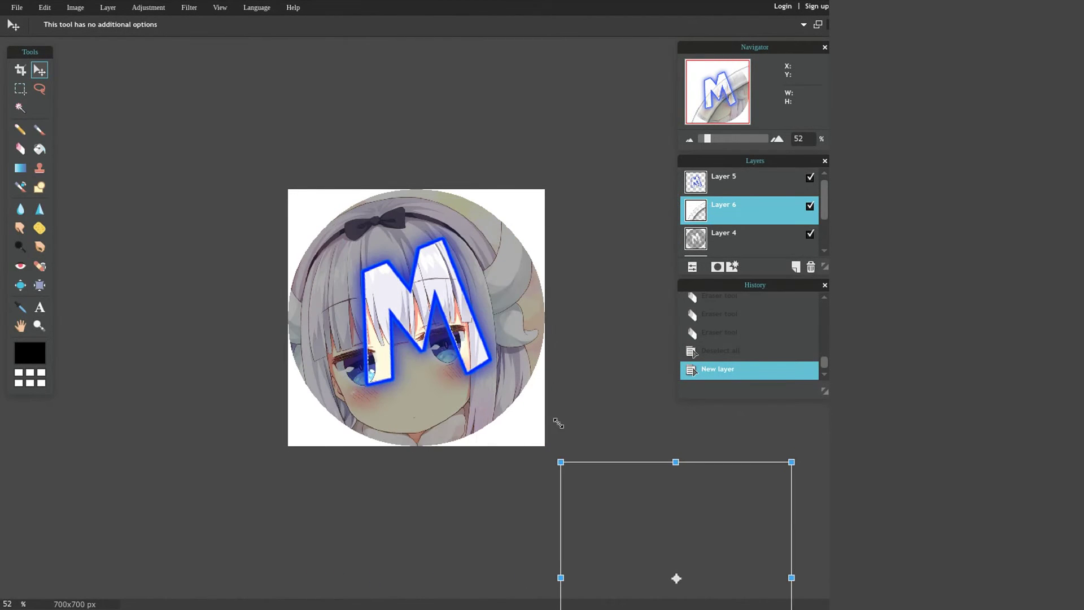
{"action": "left_click_drag", "start_coordinate": [618, 495], "coordinate": [357, 233]}
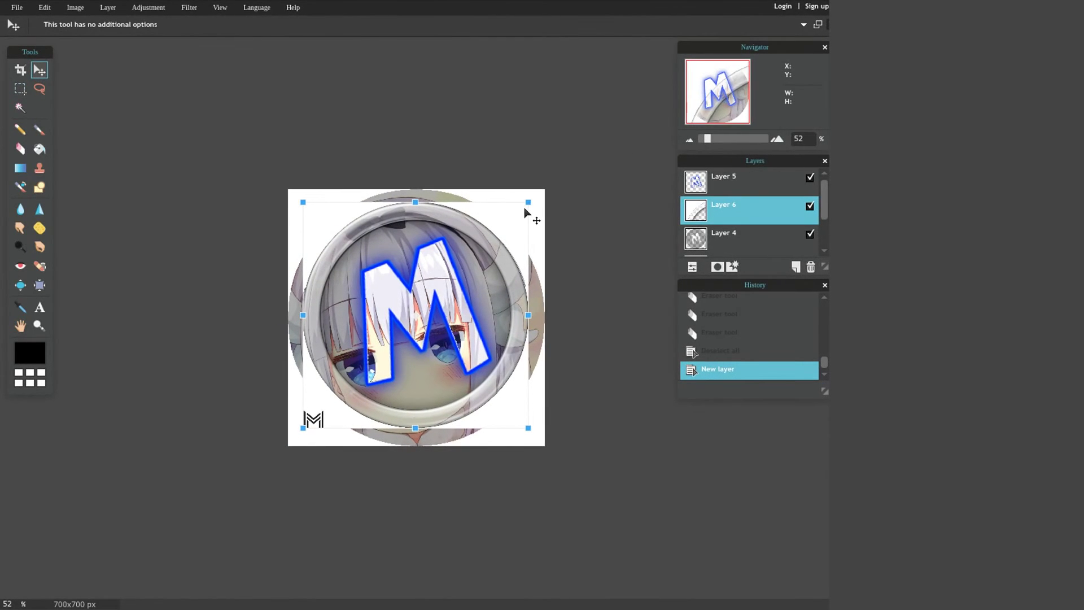
Enlarge and nudge the ring frame until it spans the whole canvas, and apply the transform.
{"action": "mouse_move", "coordinate": [503, 225]}
{"action": "left_mouse_down"}
{"action": "mouse_move", "coordinate": [564, 177]}
{"action": "mouse_move", "coordinate": [505, 216]}
{"action": "left_mouse_up"}
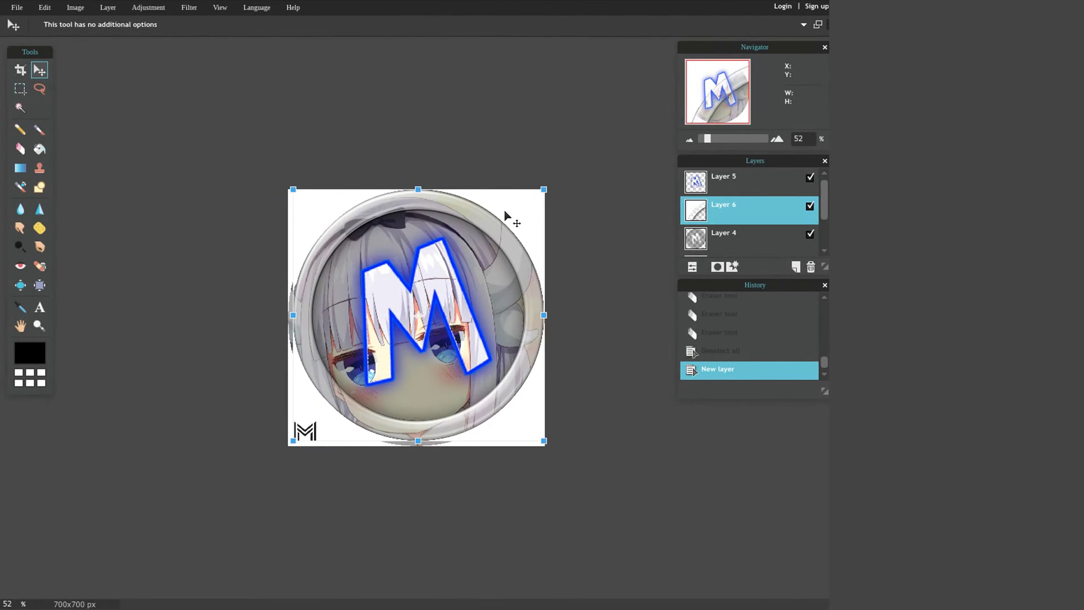
{"action": "left_click_drag", "start_coordinate": [453, 261], "coordinate": [448, 271]}
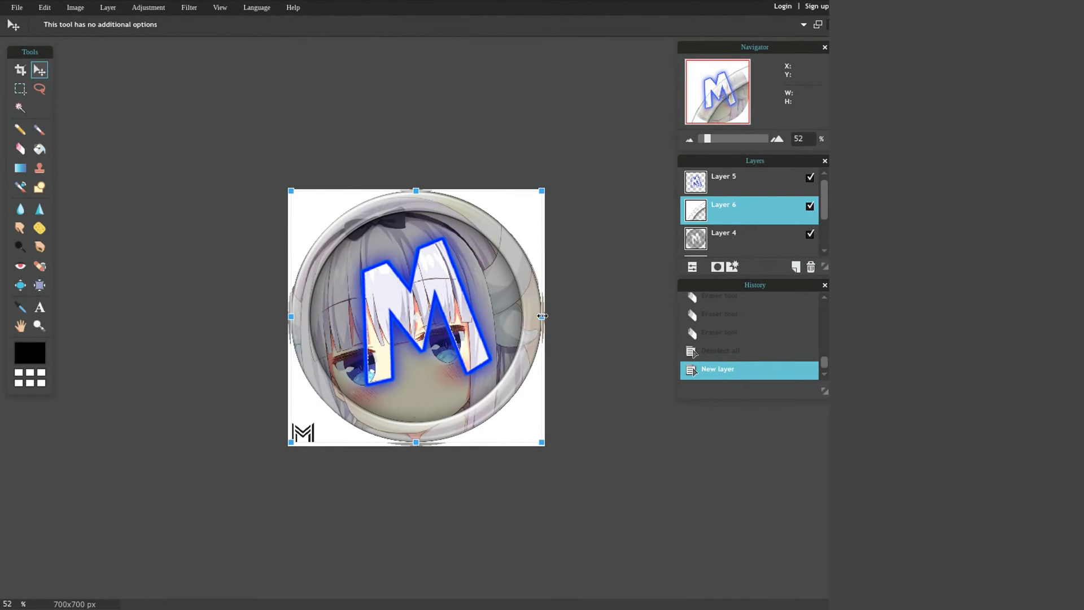
{"action": "left_click_drag", "start_coordinate": [541, 316], "coordinate": [545, 317]}
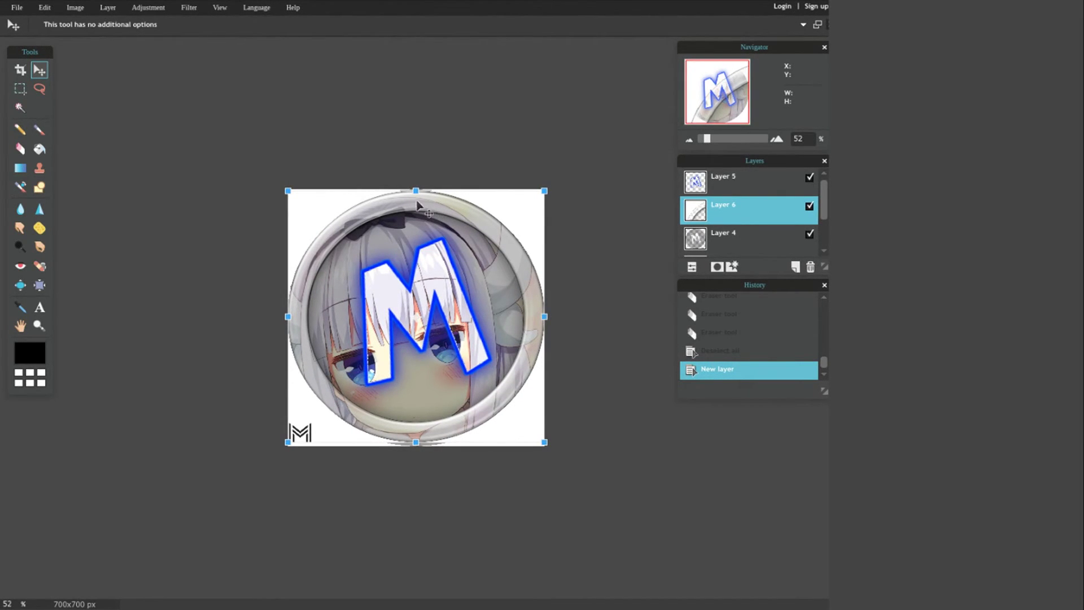
{"action": "left_click_drag", "start_coordinate": [416, 191], "coordinate": [416, 188]}
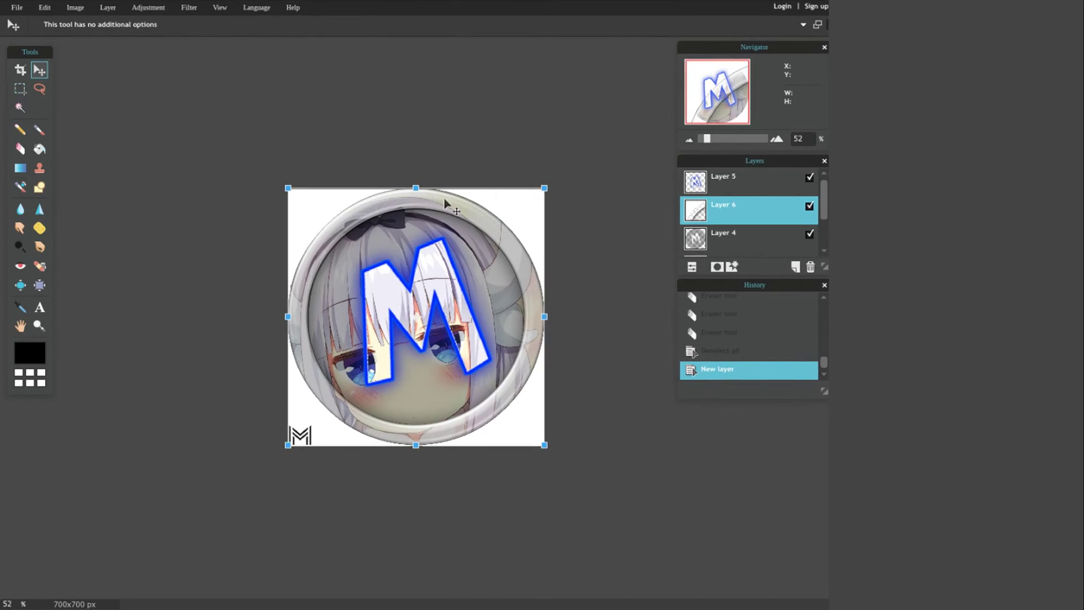
{"action": "left_click", "coordinate": [616, 310]}
{"action": "left_click", "coordinate": [390, 333]}
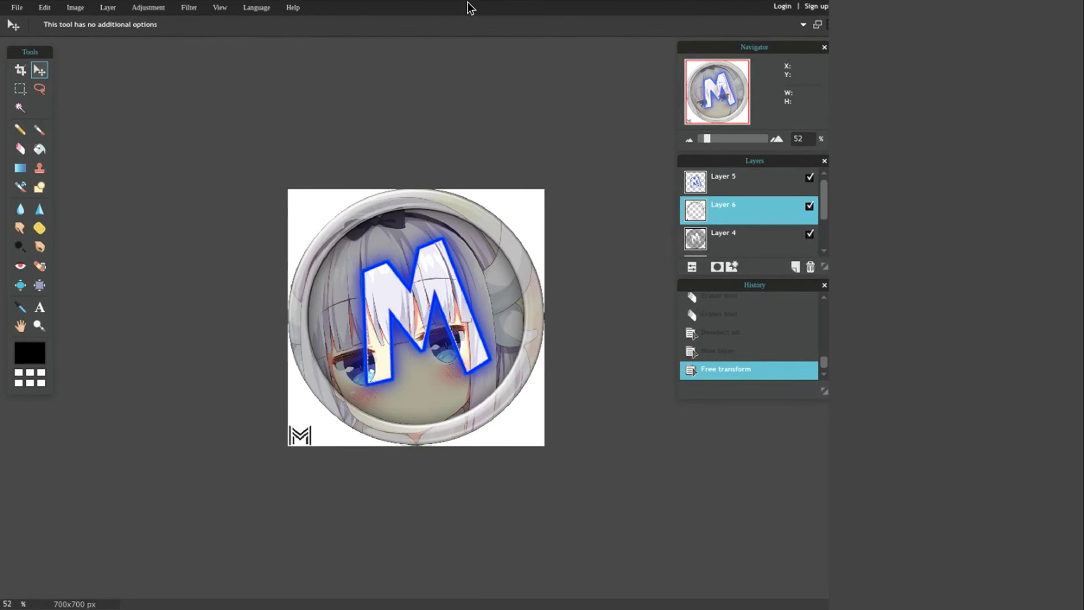
Merge Layer 5, Layer 6 and Layer 4 down into the Background layer.
{"action": "left_click", "coordinate": [751, 186]}
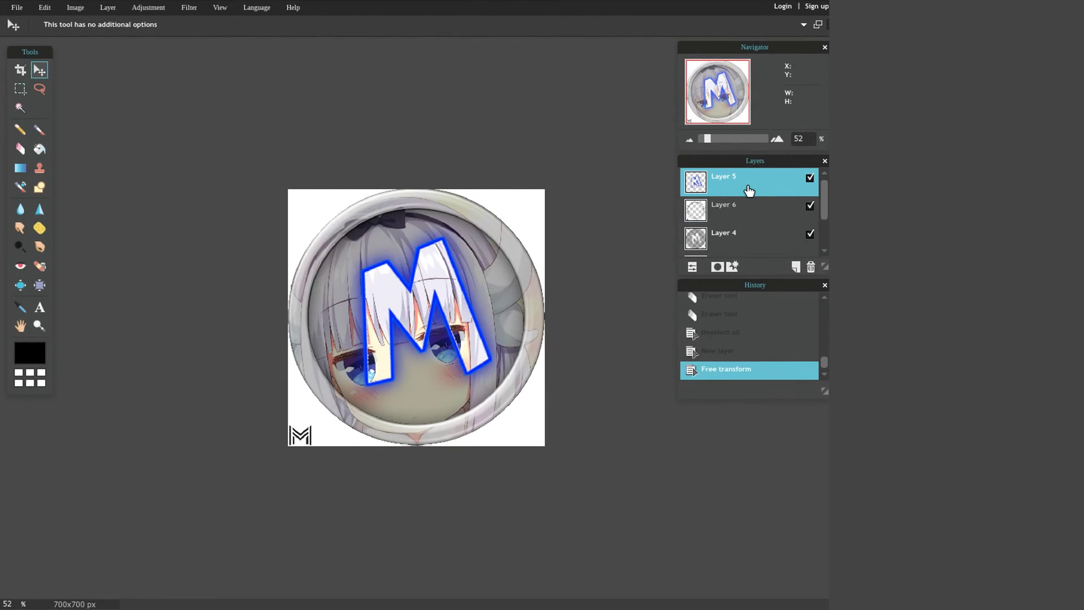
{"action": "key", "text": "ctrl+e"}
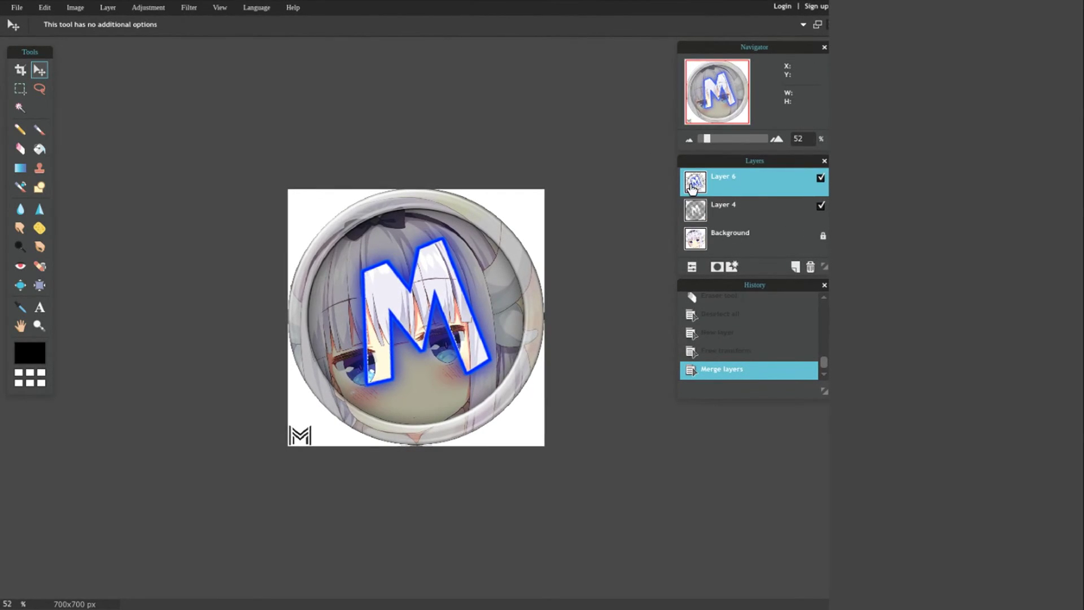
{"action": "left_click", "coordinate": [720, 214]}
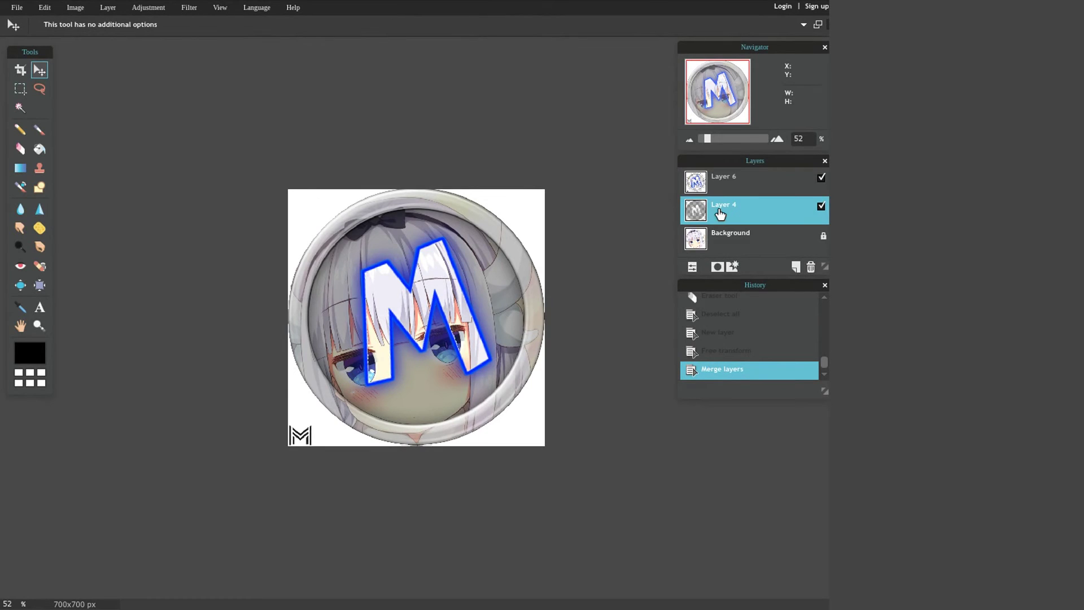
{"action": "key", "text": "ctrl+e"}
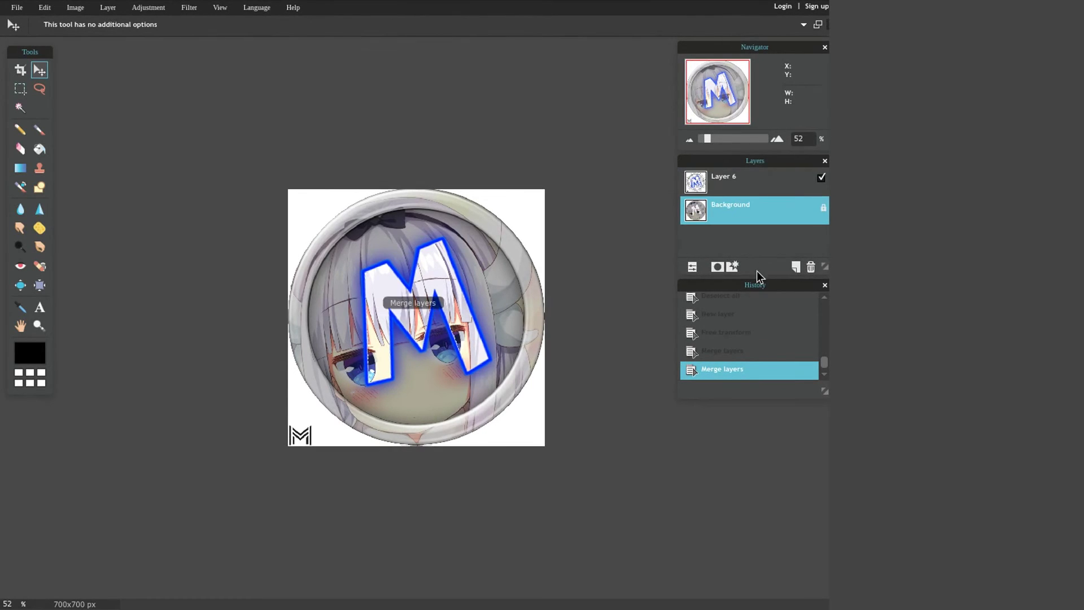
{"action": "left_click", "coordinate": [744, 185]}
{"action": "key", "text": "ctrl+e"}
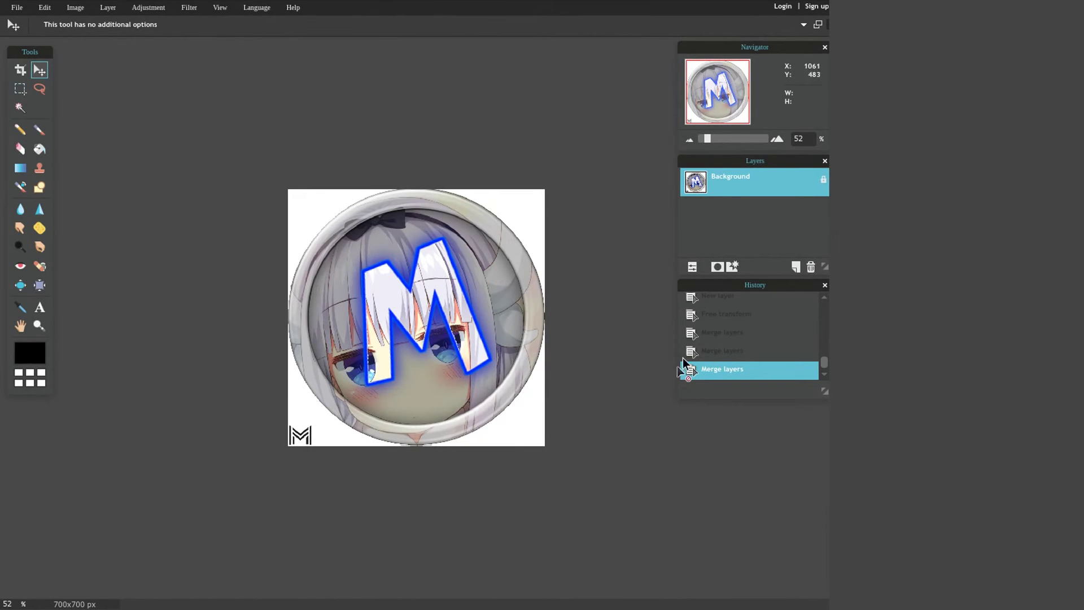
Revert the three layer merges by going back to the Free transform state in the history.
{"action": "left_click", "coordinate": [699, 352]}
{"action": "left_click", "coordinate": [714, 333]}
{"action": "left_click", "coordinate": [718, 313]}
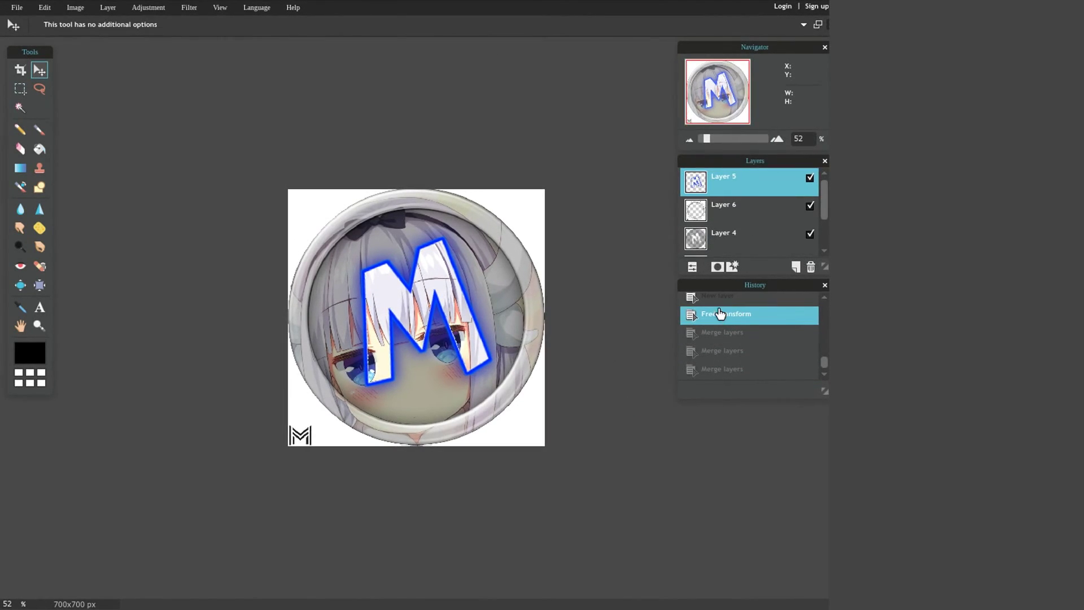
{"action": "left_click", "coordinate": [730, 317]}
{"action": "left_click", "coordinate": [728, 337]}
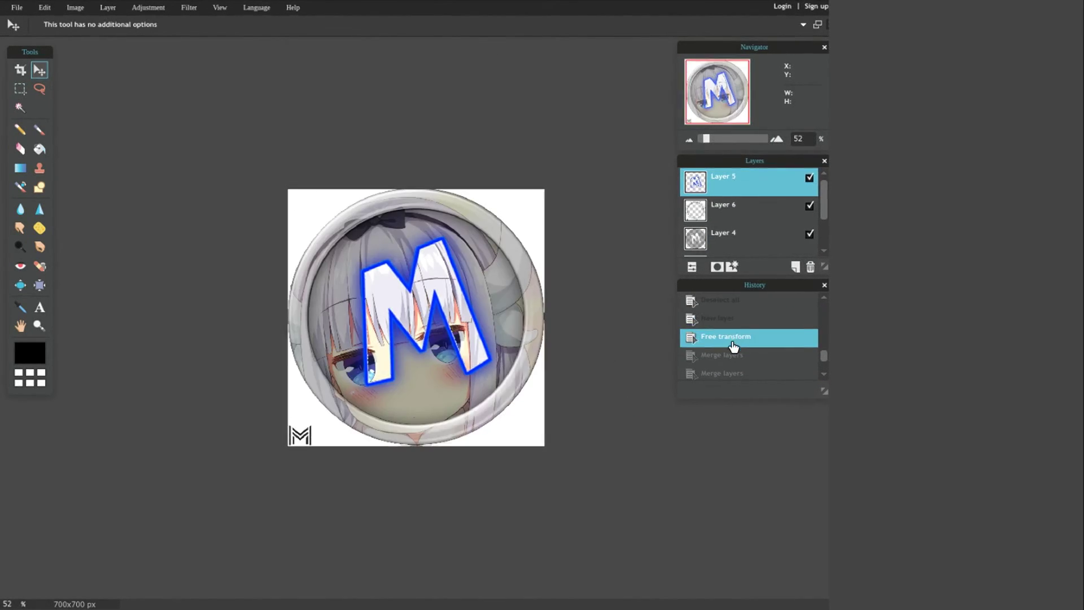
Make the Background layer active and choose the purple-to-orange preset for the Gradient tool.
{"action": "scroll", "coordinate": [716, 220], "scroll_direction": "down", "scroll_amount": 1}
{"action": "left_click", "coordinate": [714, 243]}
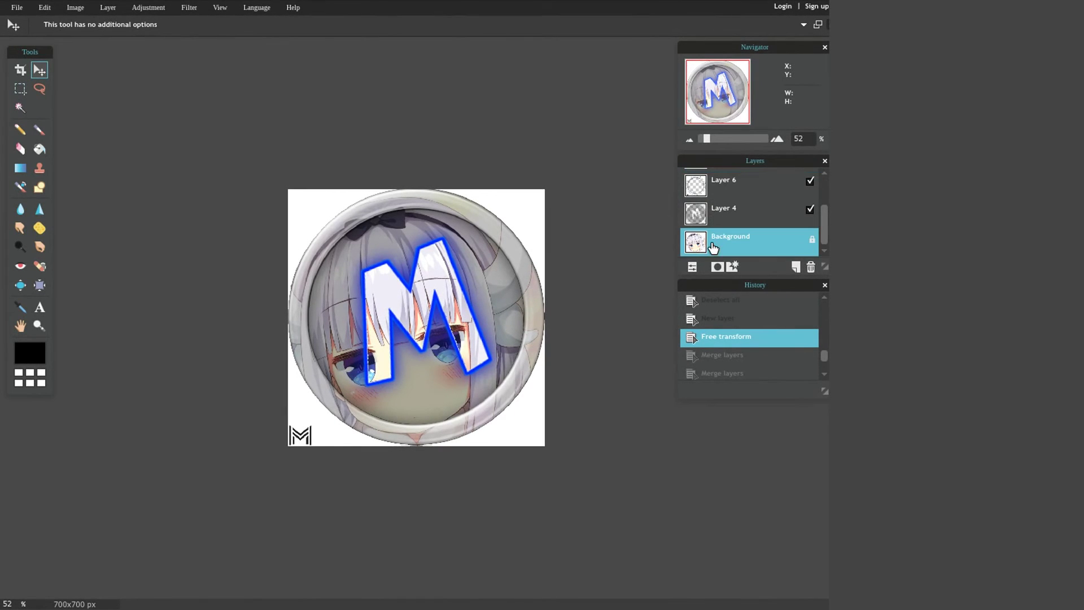
{"action": "left_click", "coordinate": [20, 168]}
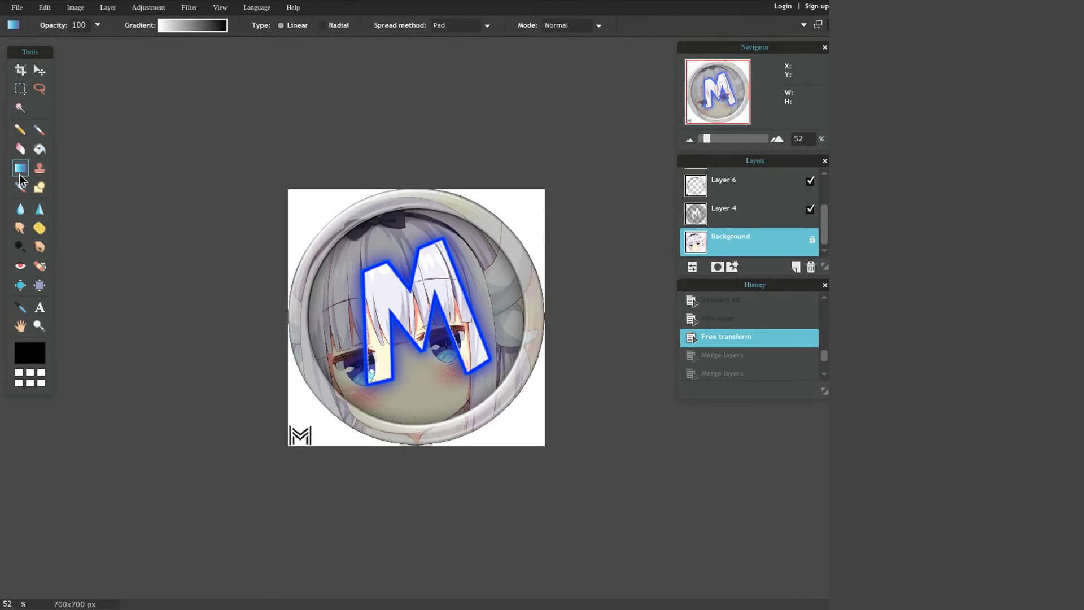
{"action": "left_click", "coordinate": [191, 30]}
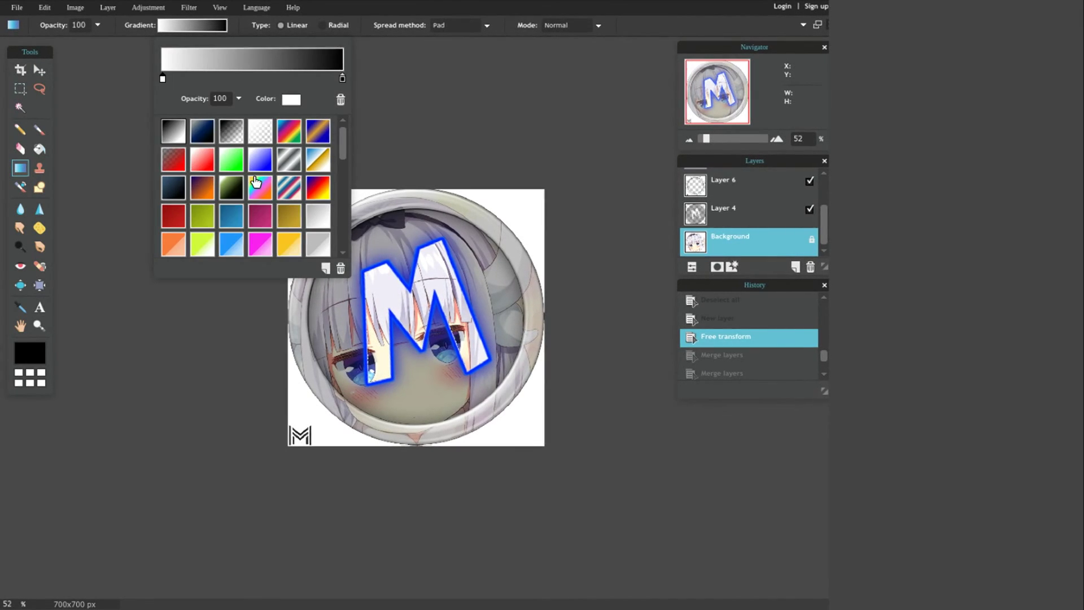
{"action": "left_click", "coordinate": [202, 187]}
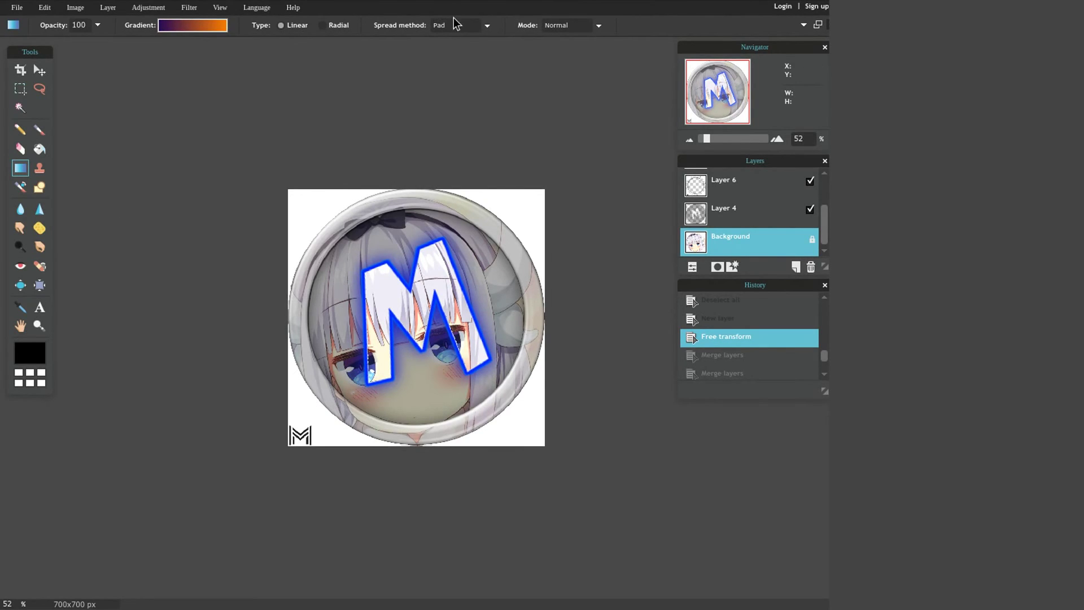
Set the Gradient tool's blend mode to Overlay, leaving the spread method on Pad.
{"action": "left_click", "coordinate": [481, 28]}
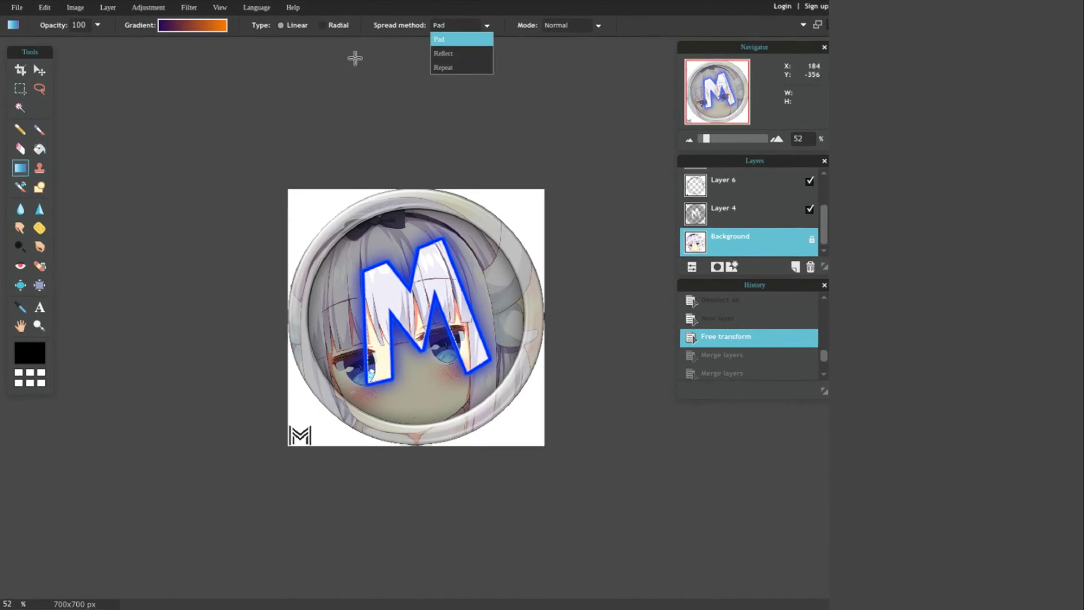
{"action": "left_click", "coordinate": [548, 28]}
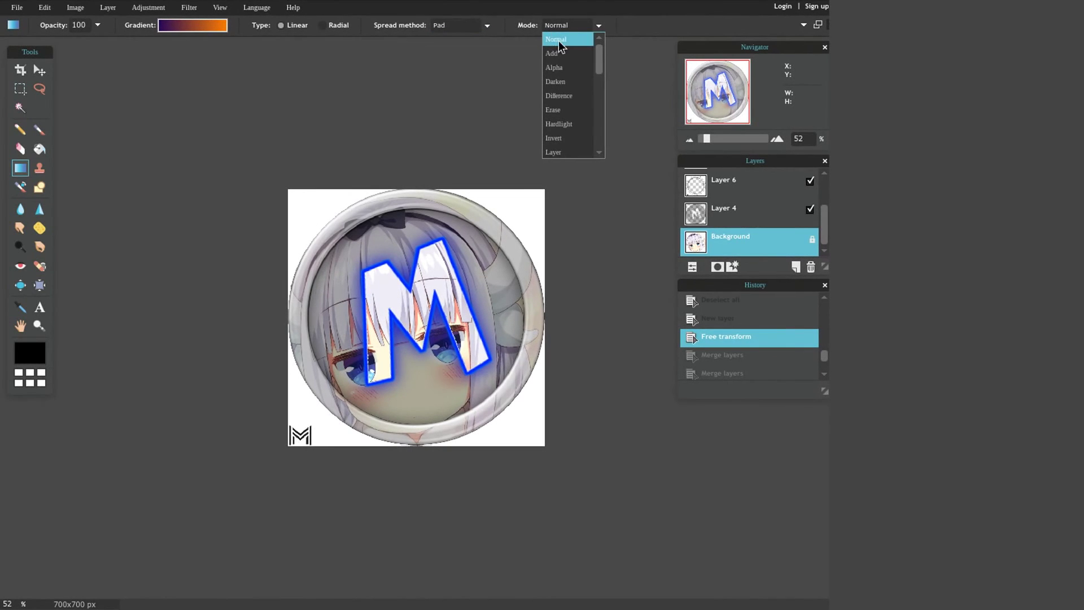
{"action": "scroll", "coordinate": [566, 99], "scroll_direction": "down", "scroll_amount": 2}
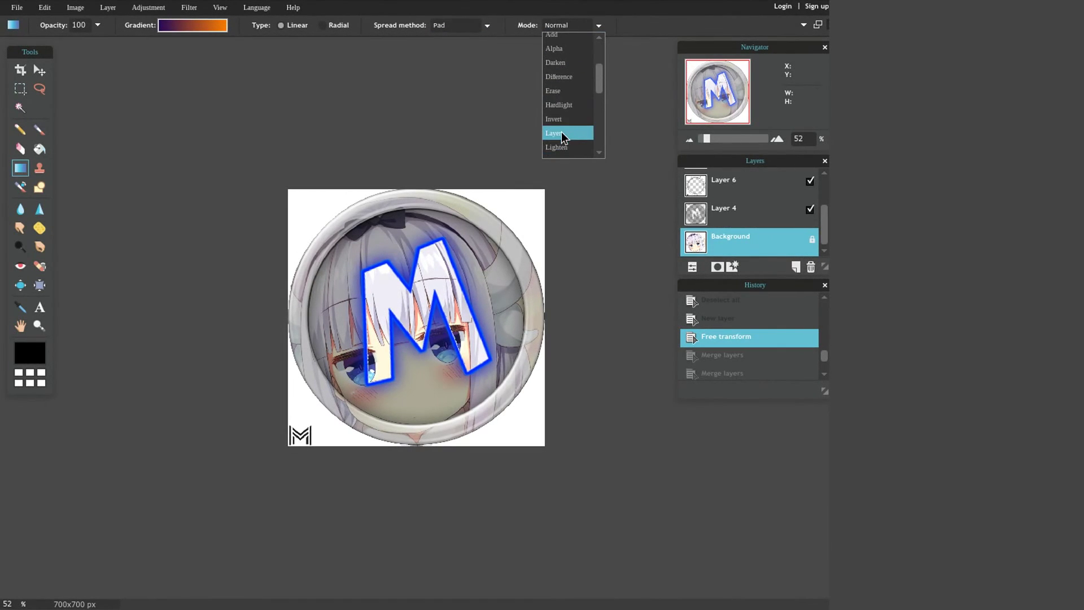
{"action": "scroll", "coordinate": [555, 103], "scroll_direction": "down", "scroll_amount": 1}
{"action": "scroll", "coordinate": [558, 135], "scroll_direction": "down", "scroll_amount": 2}
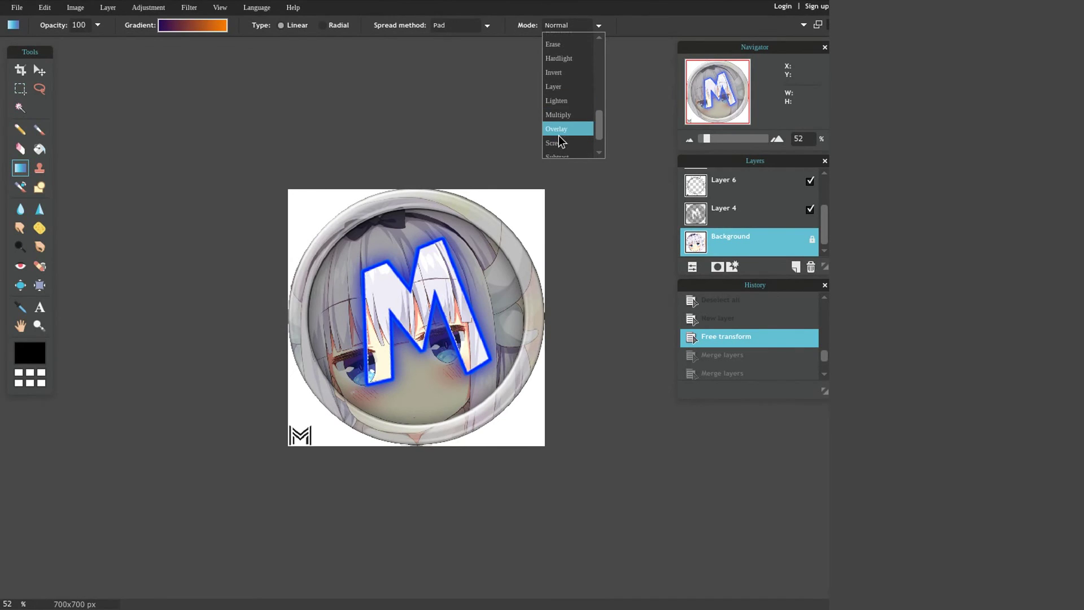
{"action": "left_click", "coordinate": [557, 134]}
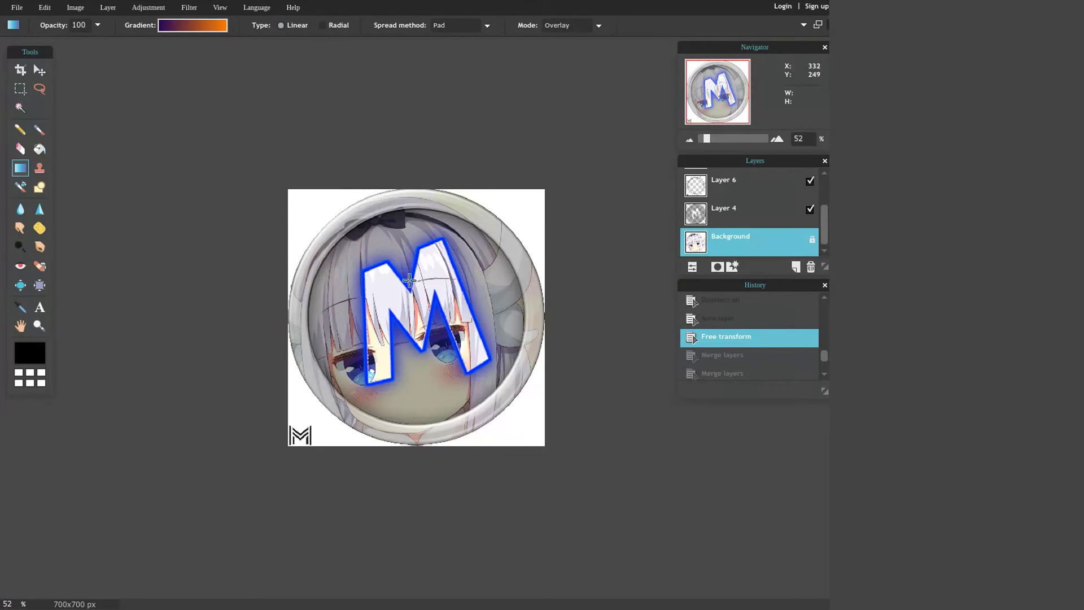
Try a diagonal purple-to-orange gradient on Layer 4 and revert it through the history.
{"action": "left_click", "coordinate": [742, 213]}
{"action": "left_click_drag", "start_coordinate": [417, 224], "coordinate": [522, 392]}
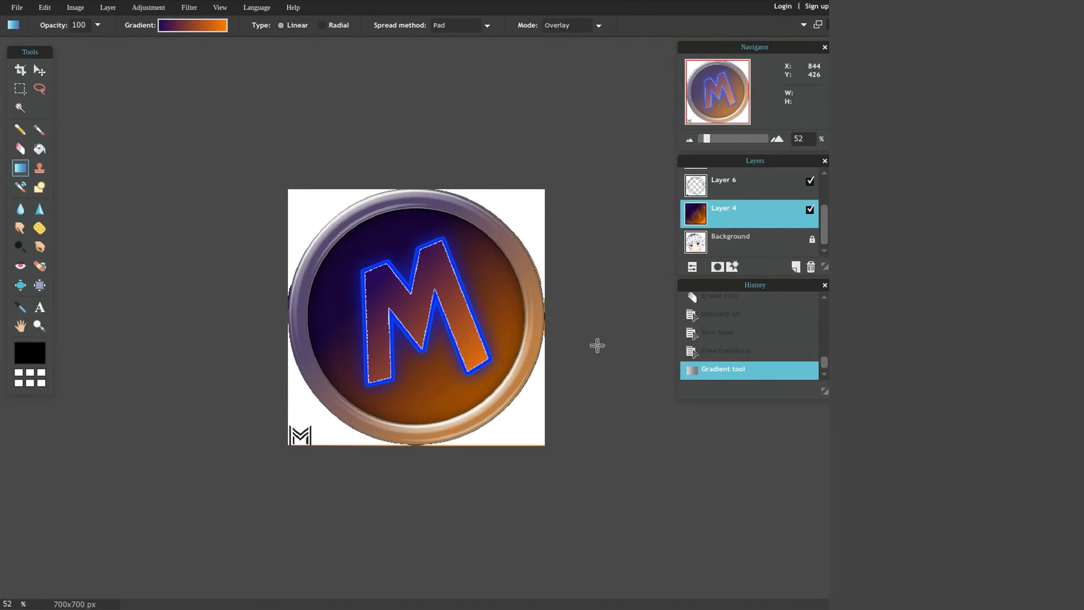
{"action": "left_click", "coordinate": [709, 359]}
Draw an Overlay gradient on the Background layer from the picture's upper right to beyond its lower left, and revert the extra vertical gradient.
{"action": "left_click", "coordinate": [726, 249]}
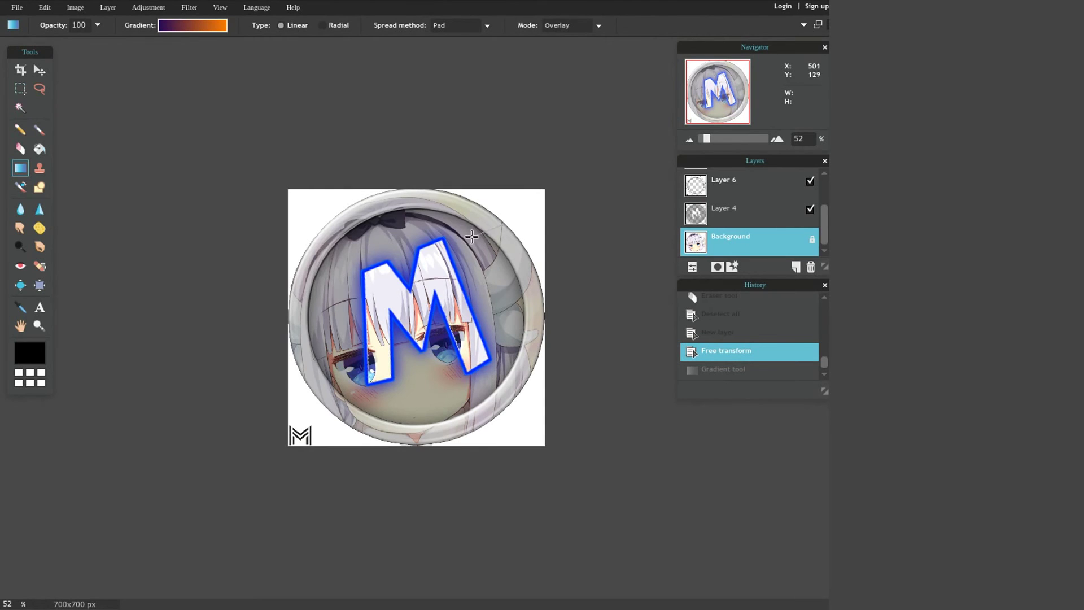
{"action": "left_click_drag", "start_coordinate": [474, 236], "coordinate": [264, 413]}
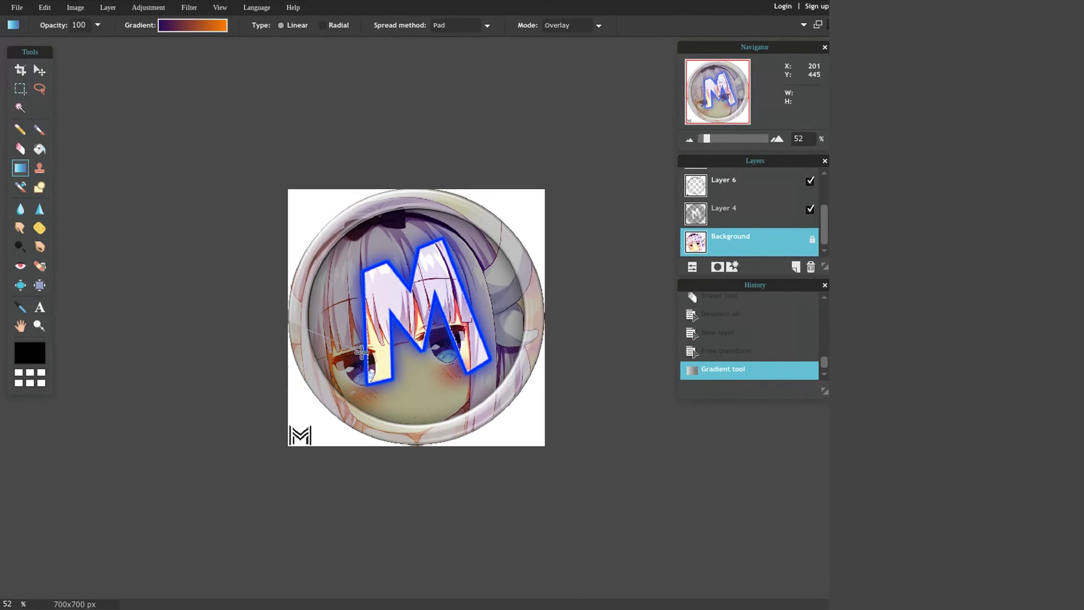
{"action": "left_click_drag", "start_coordinate": [412, 226], "coordinate": [417, 406]}
{"action": "left_click", "coordinate": [731, 354]}
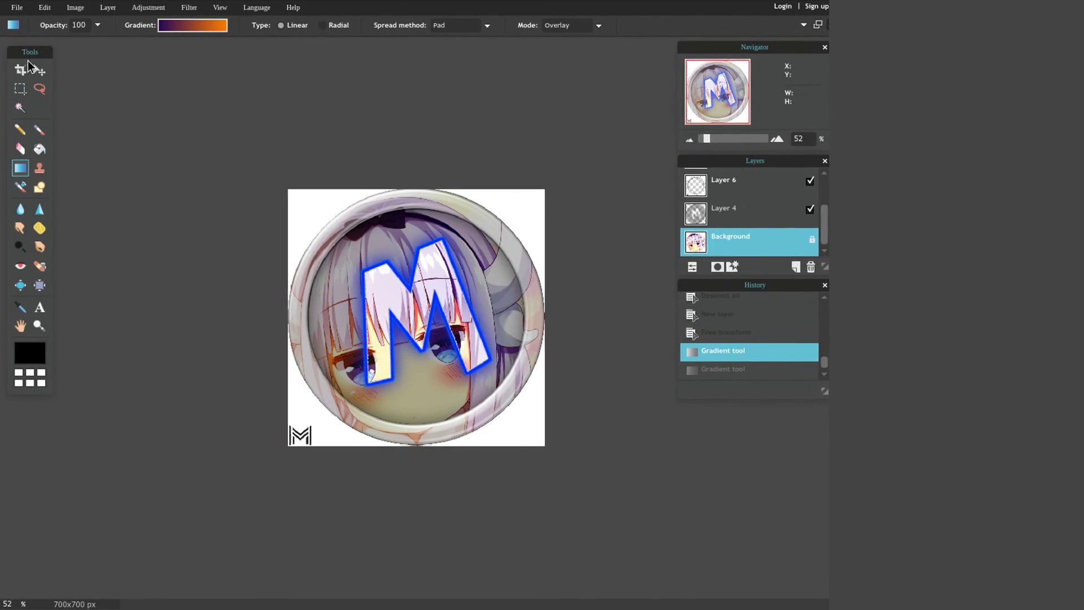
Save the image to the computer as ANIME-PICTURES in JPEG format at quality 80.
{"action": "left_click", "coordinate": [17, 7]}
{"action": "left_click", "coordinate": [48, 82]}
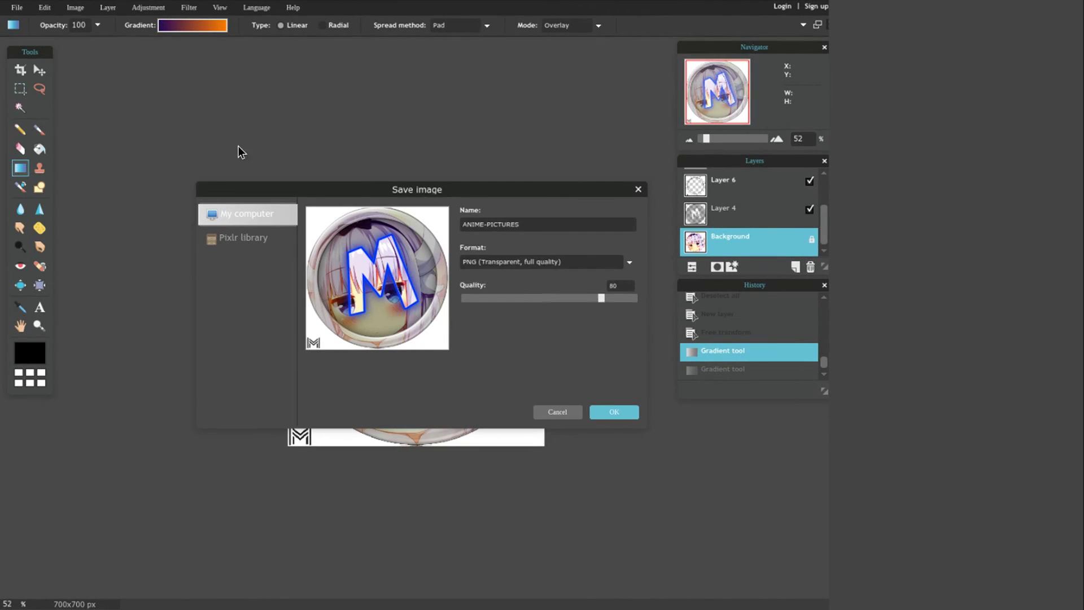
{"action": "left_click", "coordinate": [534, 263]}
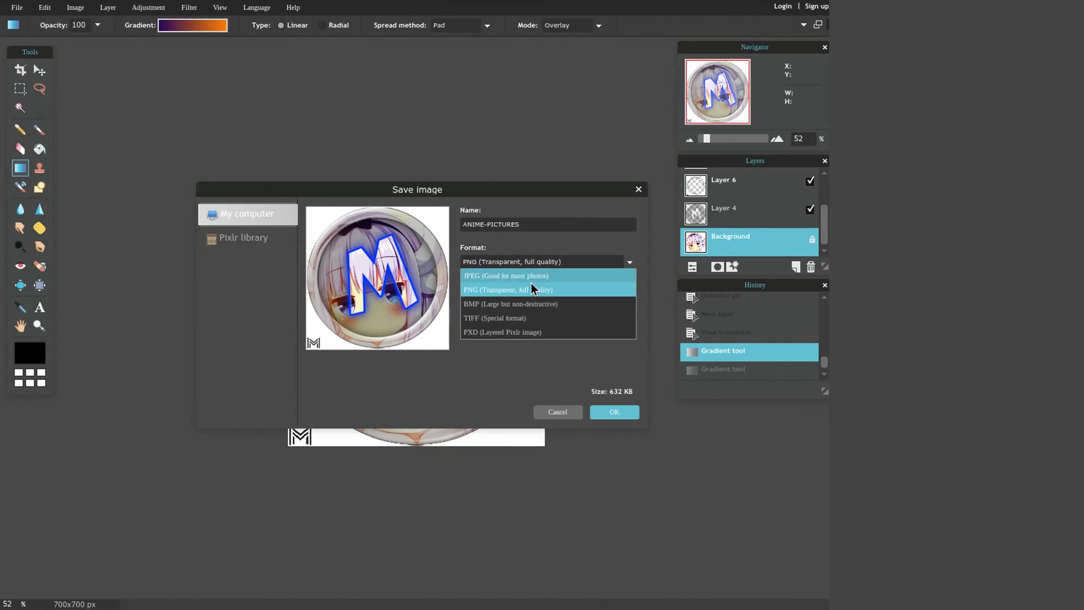
{"action": "left_click", "coordinate": [529, 281]}
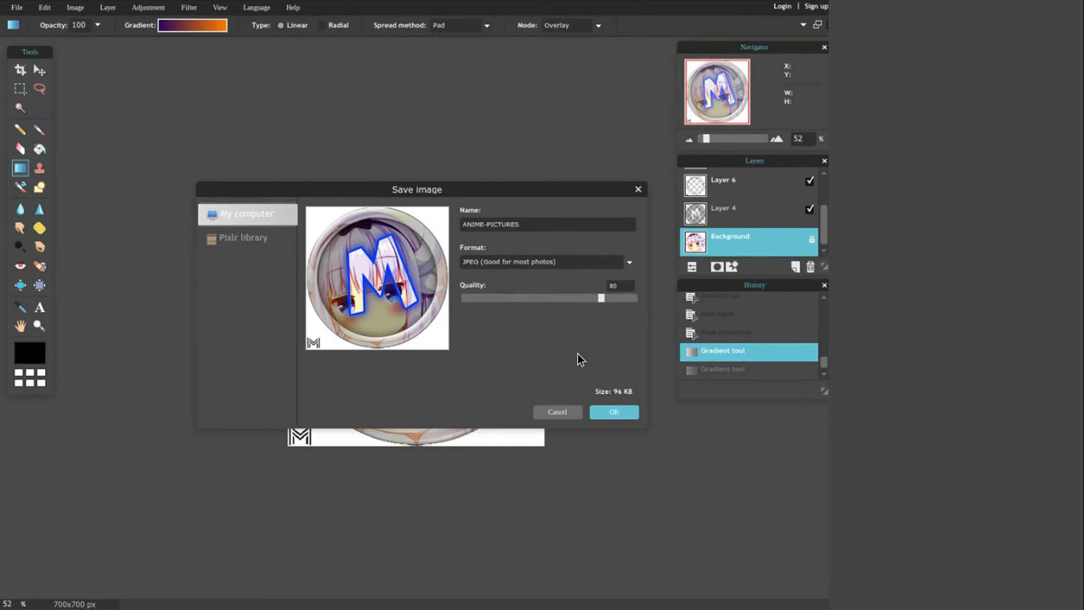
{"action": "left_click", "coordinate": [612, 412]}
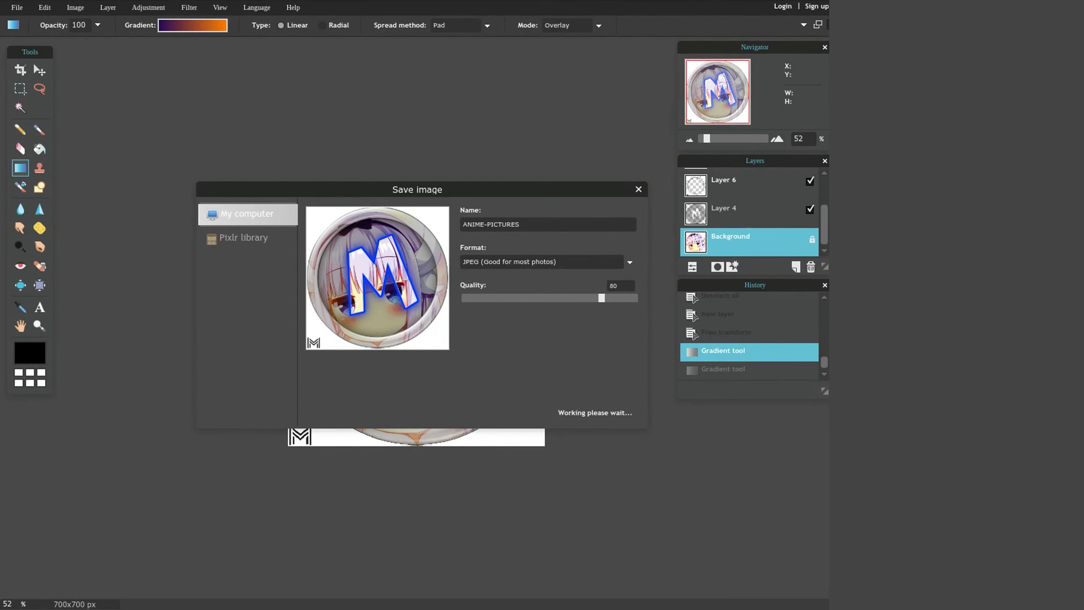